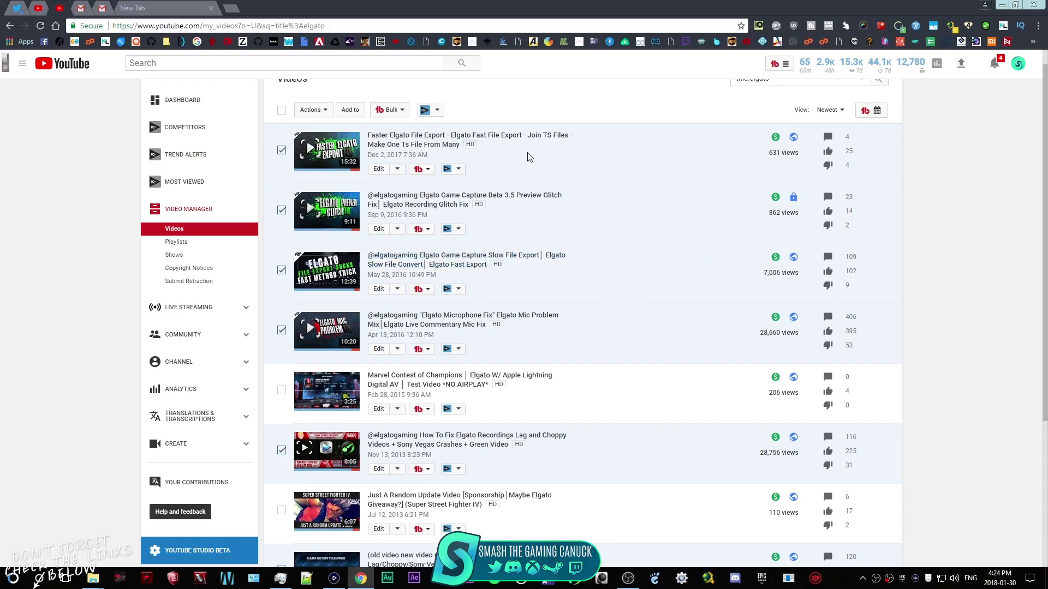
Step: Look through the Elgato videos in the video manager and minimise the browser
{"action": "scroll", "coordinate": [714, 247], "scroll_direction": "down", "scroll_amount": 3}
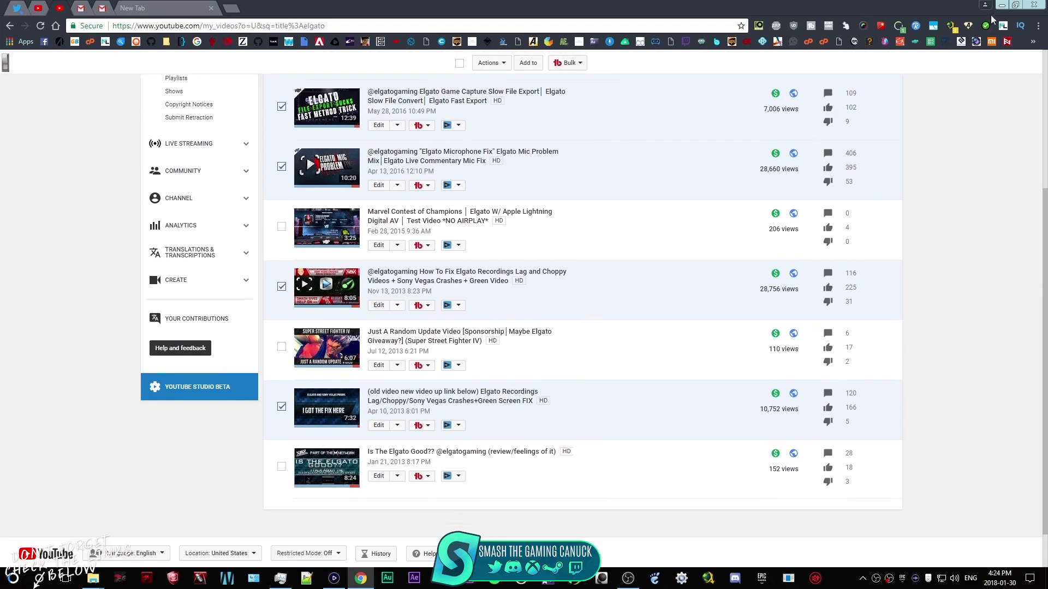
{"action": "left_click", "coordinate": [1002, 4]}
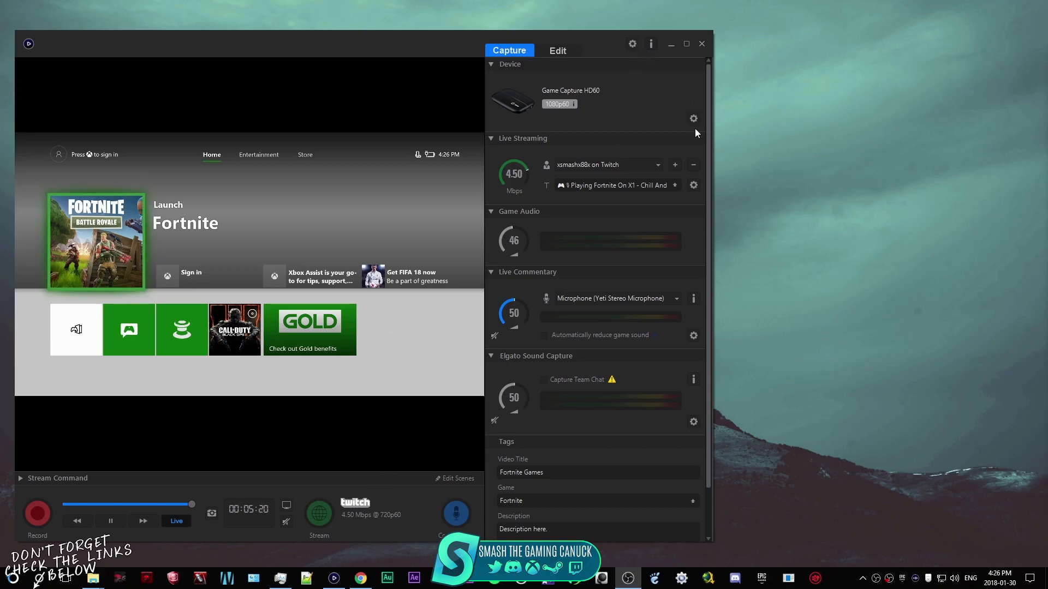
Step: Open the advanced preferences and choose DXVA (NVIDIA GeForce GTX 1070) as the video decoder
{"action": "left_click", "coordinate": [631, 43]}
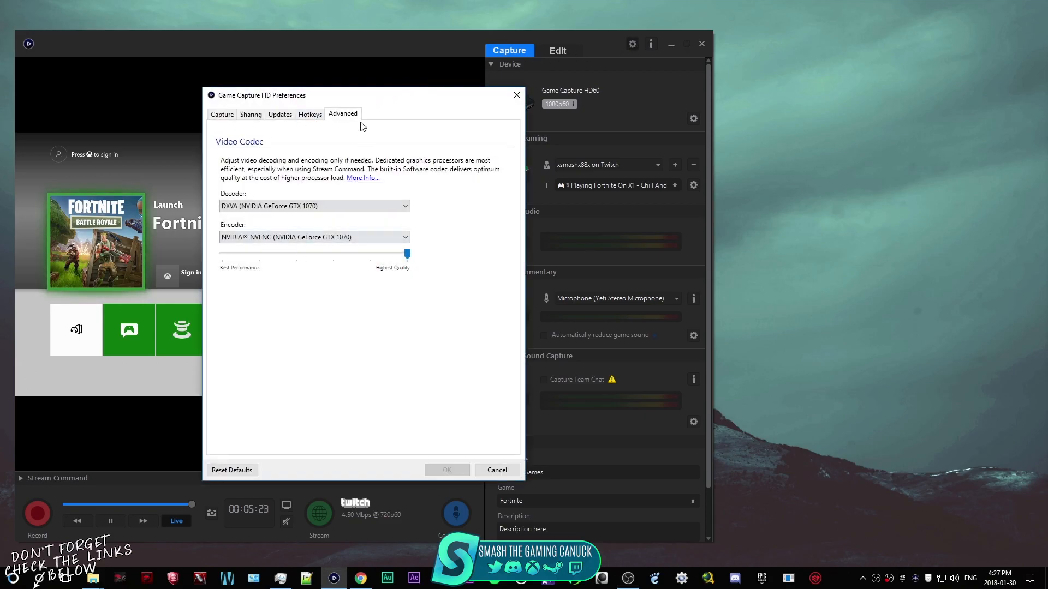
{"action": "left_click", "coordinate": [293, 208]}
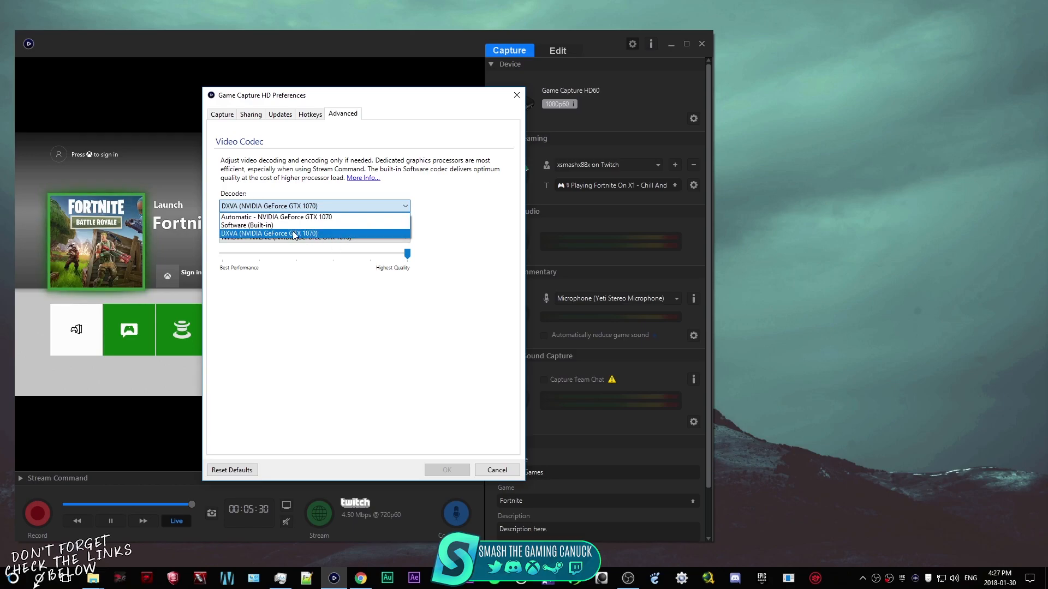
{"action": "left_click", "coordinate": [303, 235]}
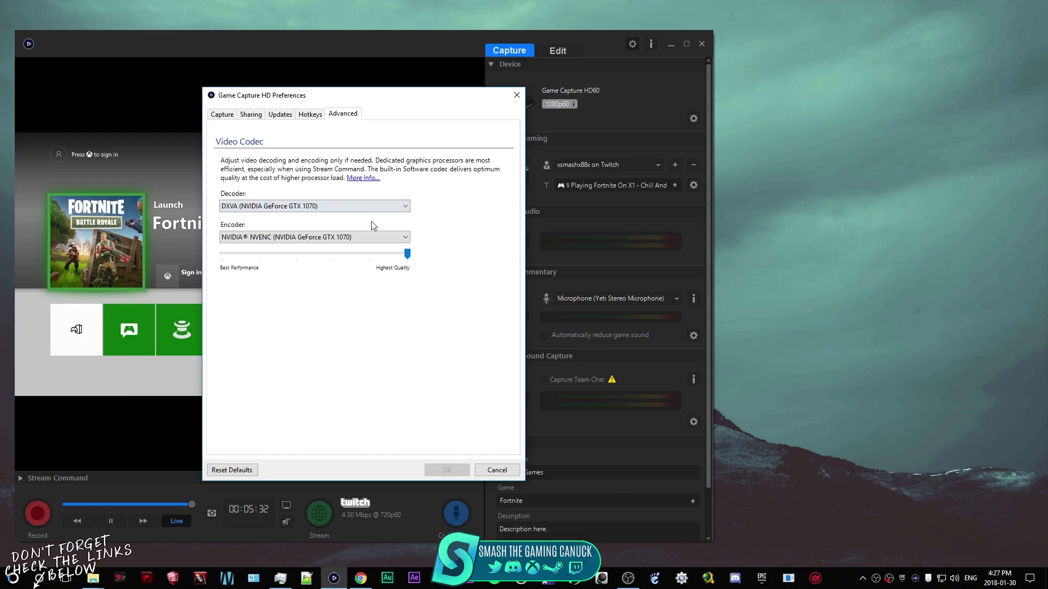
Step: Examine the available video encoder and decoder options without changing the selection
{"action": "left_click", "coordinate": [341, 237]}
{"action": "left_click", "coordinate": [306, 206]}
{"action": "left_click", "coordinate": [342, 207]}
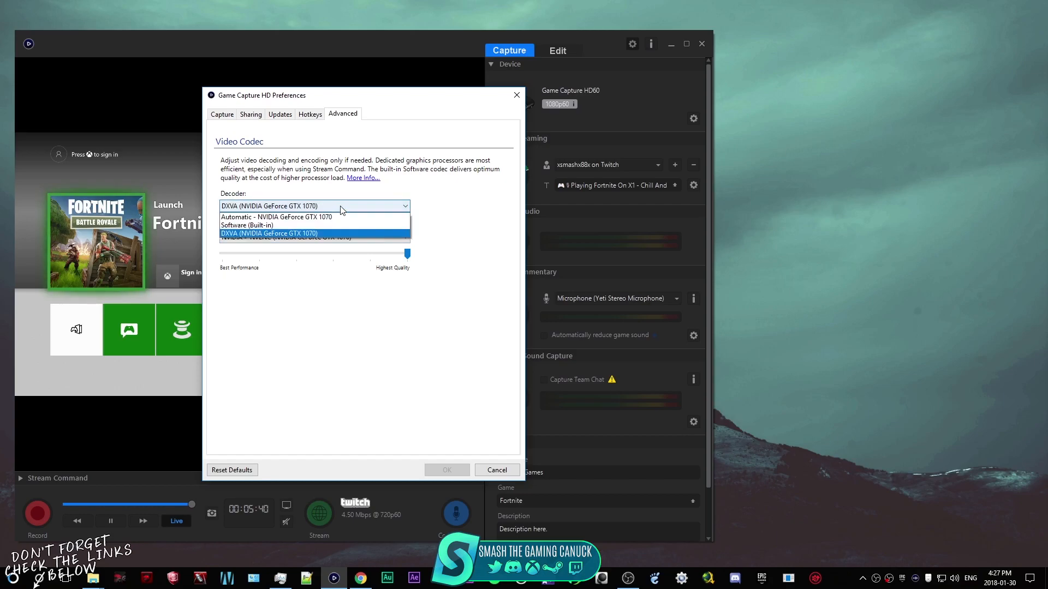
{"action": "left_click", "coordinate": [393, 317]}
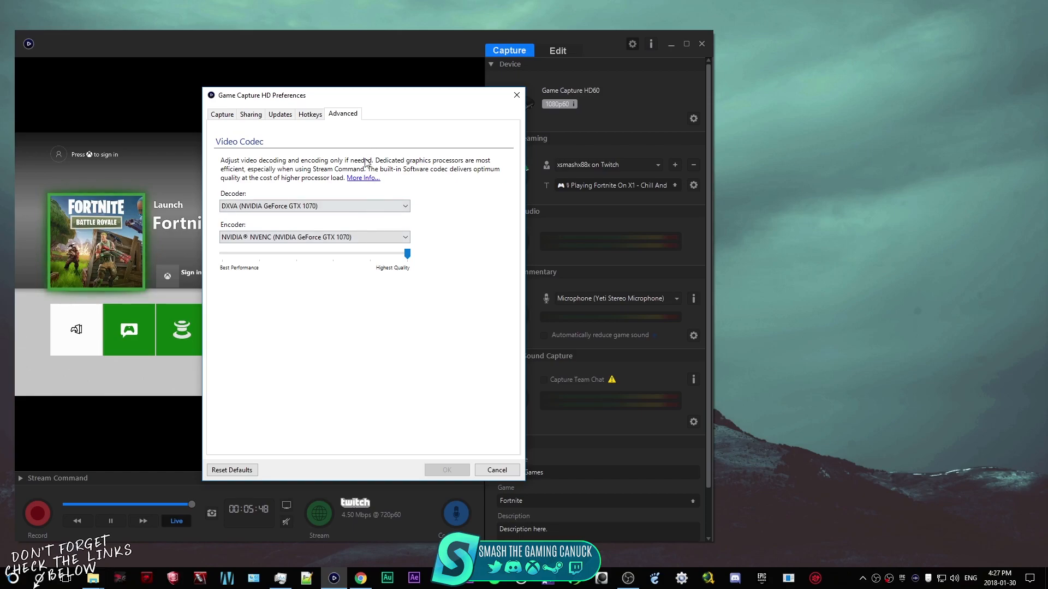
{"action": "left_click", "coordinate": [325, 207]}
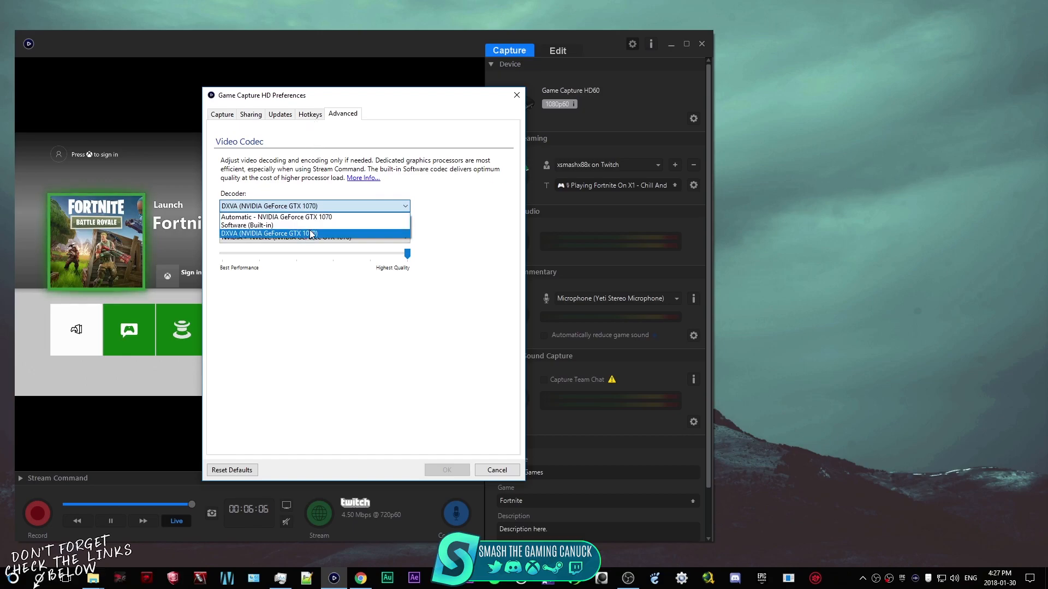
{"action": "left_click", "coordinate": [309, 115]}
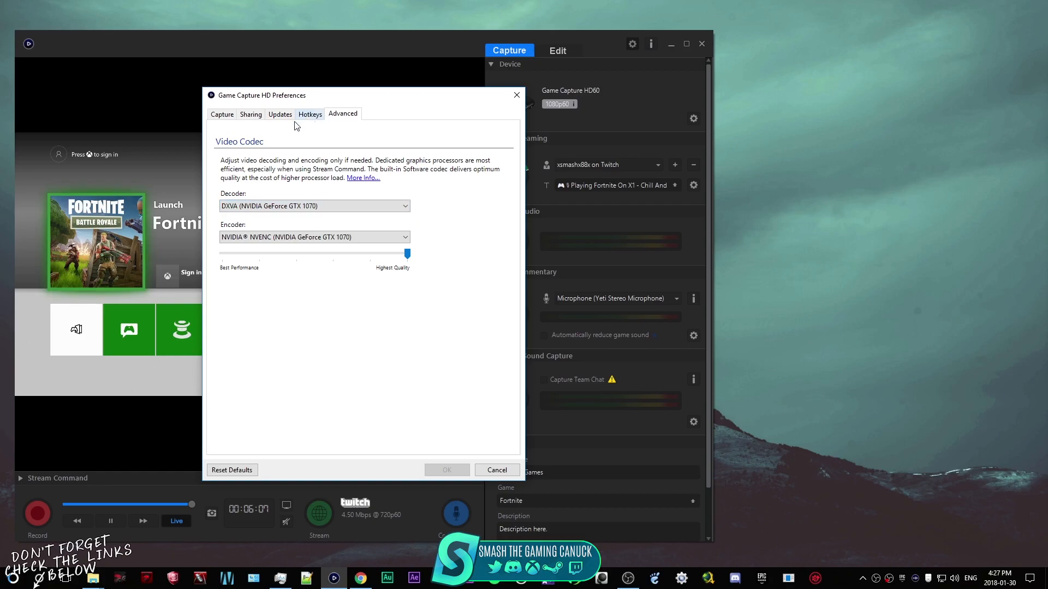
Step: Review the file export options in the sharing preferences, trying out automatic conversion of new videos to MP4 and restoring it
{"action": "left_click", "coordinate": [261, 118]}
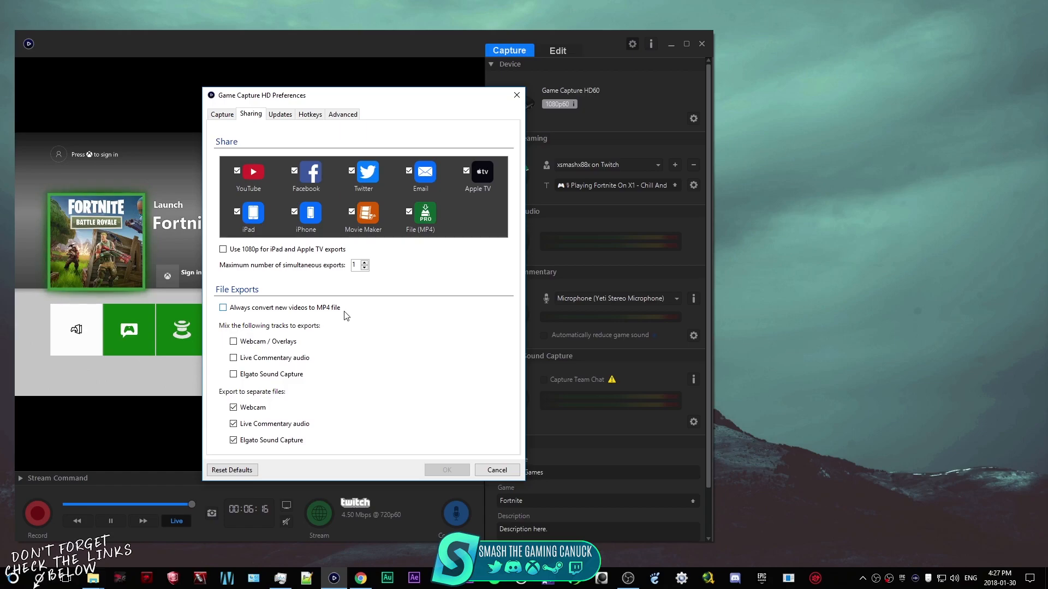
{"action": "left_click", "coordinate": [274, 309]}
{"action": "left_click", "coordinate": [298, 308]}
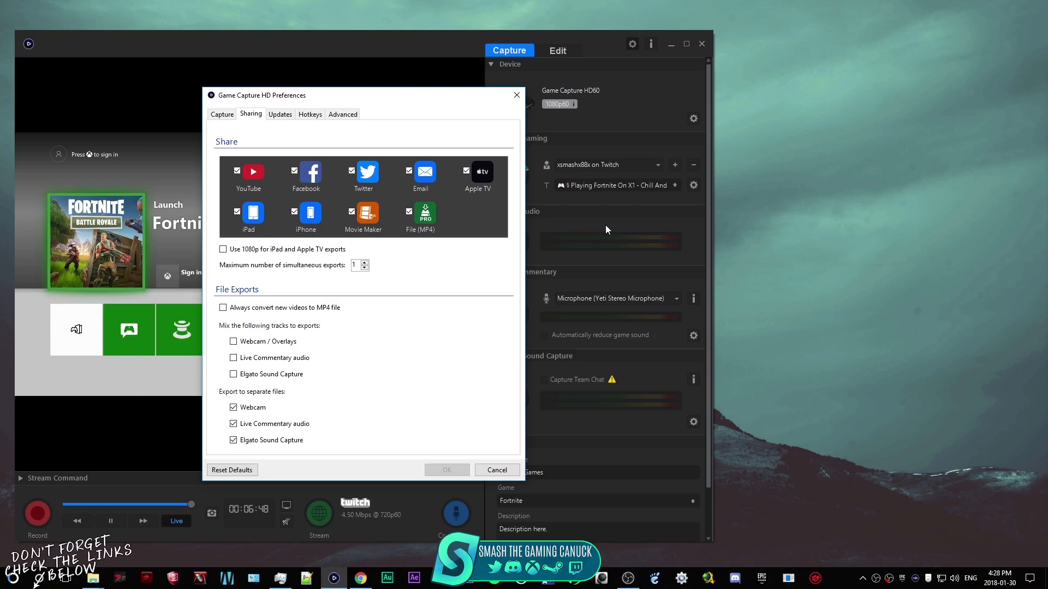
Step: Switch to the browser to view the list of Elgato videos, and return to Elgato Game Capture
{"action": "left_click", "coordinate": [364, 578]}
{"action": "scroll", "coordinate": [628, 219], "scroll_direction": "up", "scroll_amount": 4}
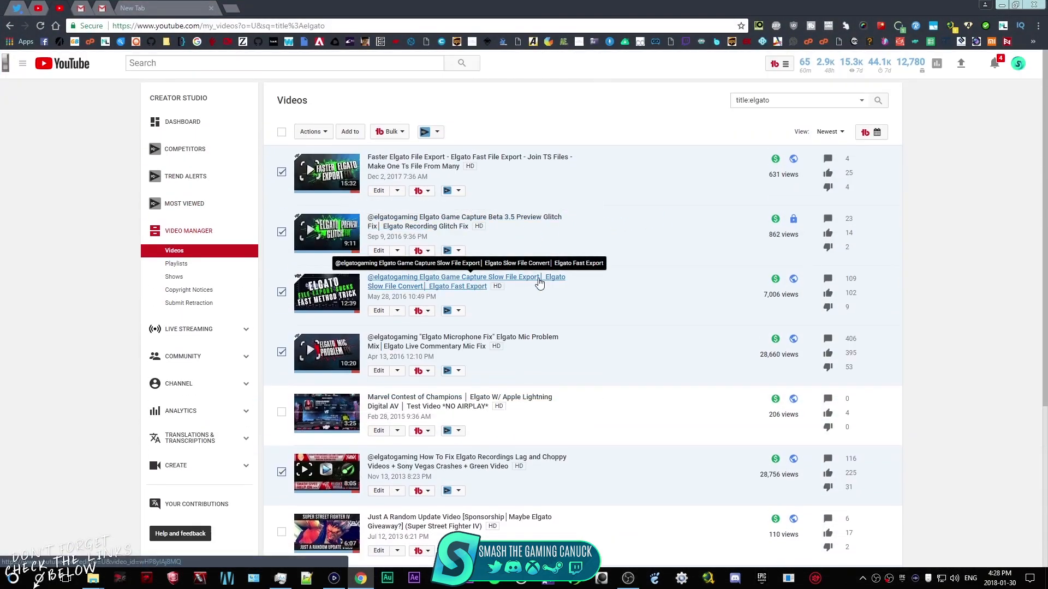
{"action": "left_click", "coordinate": [334, 577]}
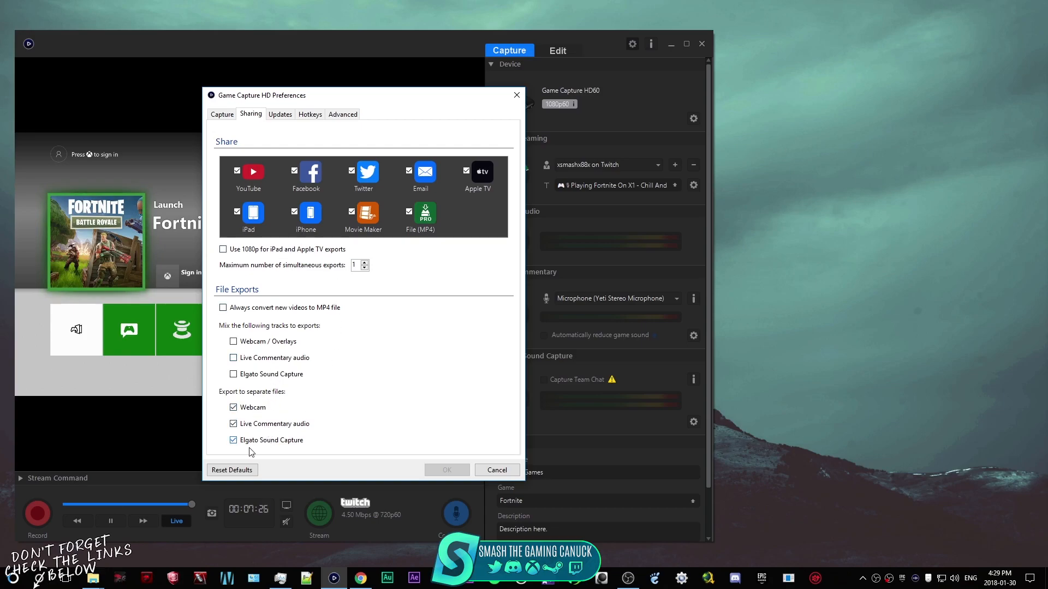
Step: Try disabling Flashback Recording and Stream Command in the capture preferences, re-enable both and close the preferences without saving
{"action": "left_click", "coordinate": [221, 114]}
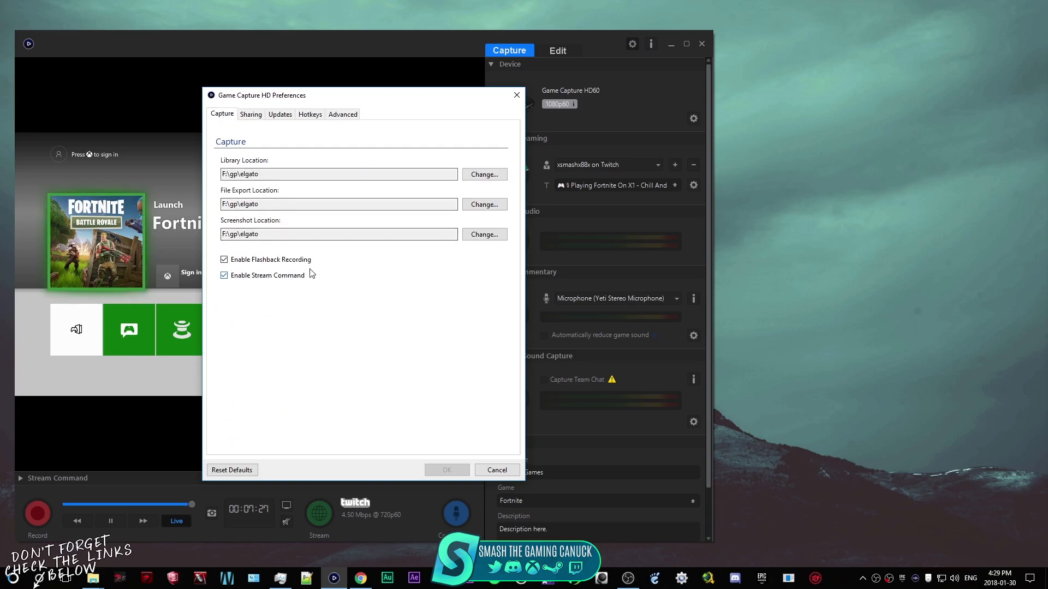
{"action": "left_click", "coordinate": [268, 277]}
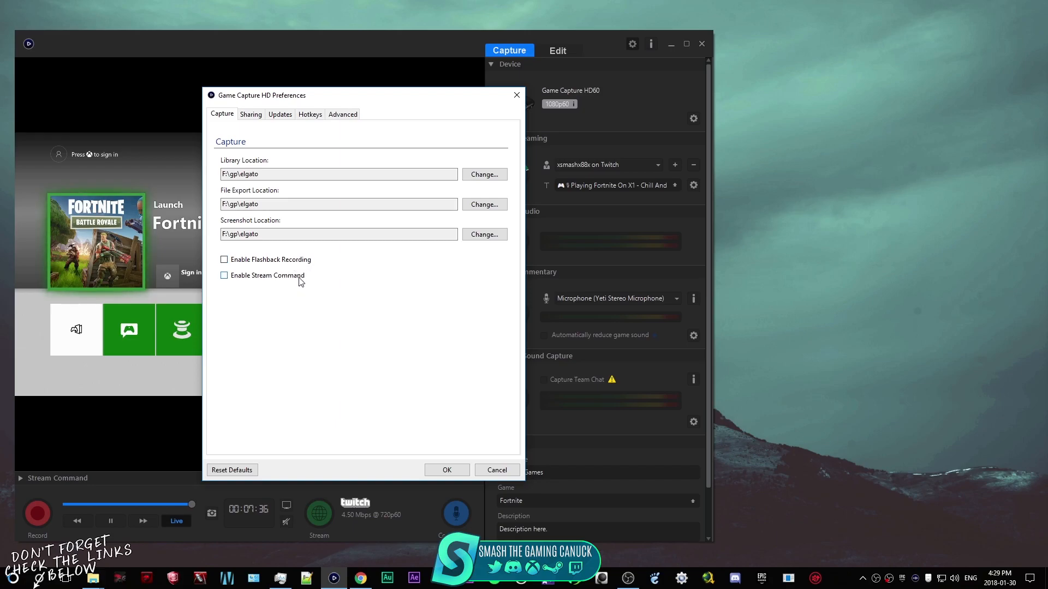
{"action": "left_click", "coordinate": [300, 277]}
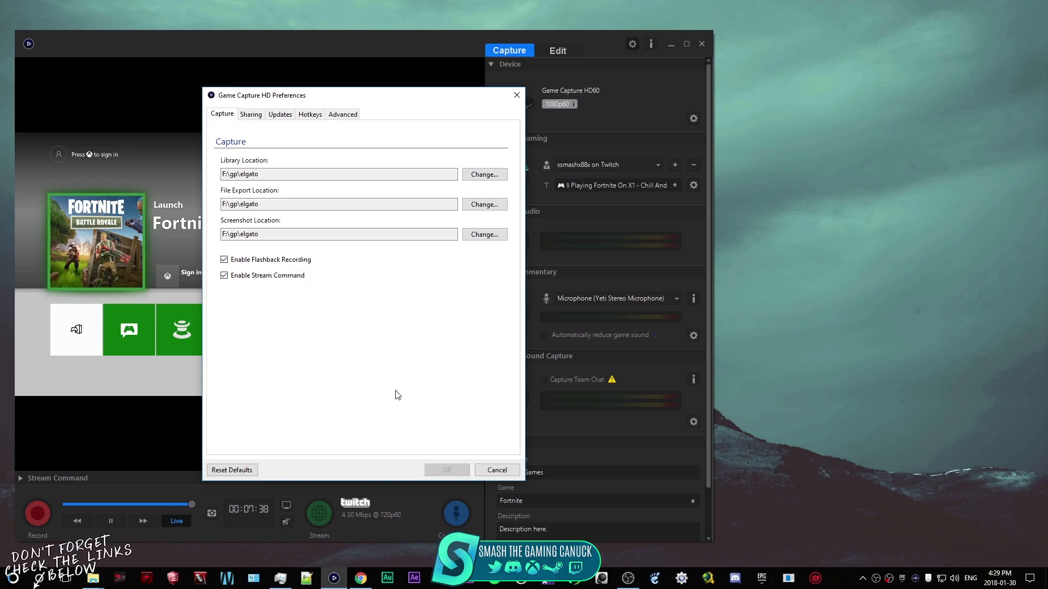
{"action": "left_click", "coordinate": [496, 470]}
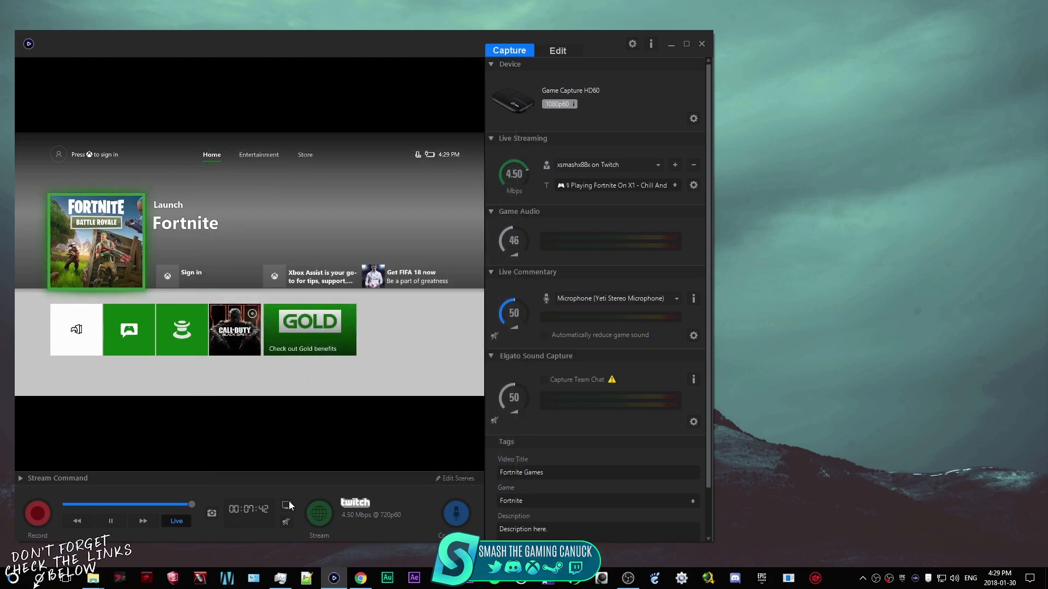
Step: Disable the live game preview and enable it again
{"action": "left_click", "coordinate": [290, 506]}
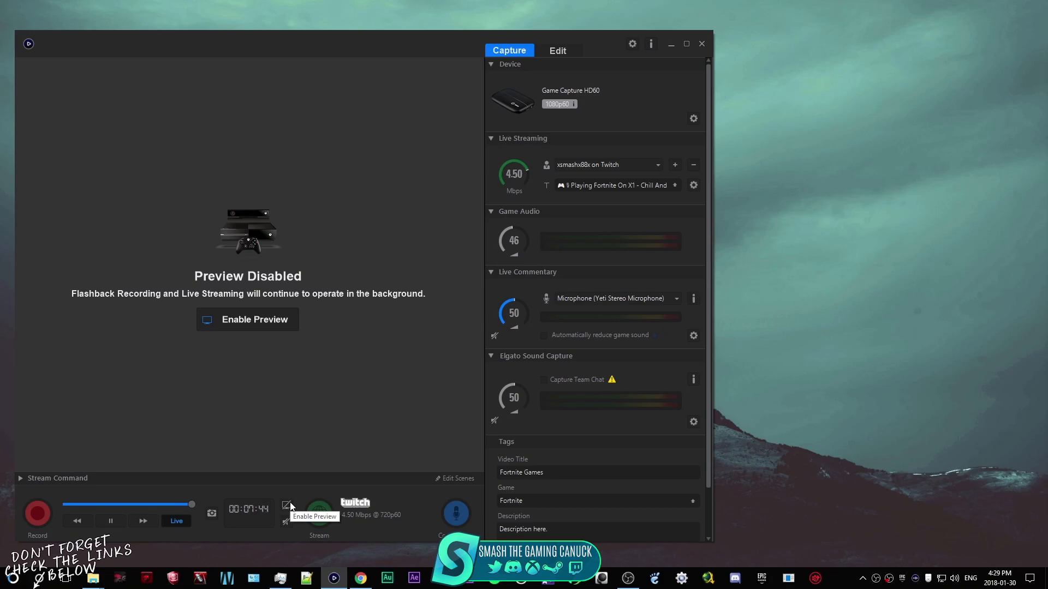
{"action": "left_click", "coordinate": [290, 506]}
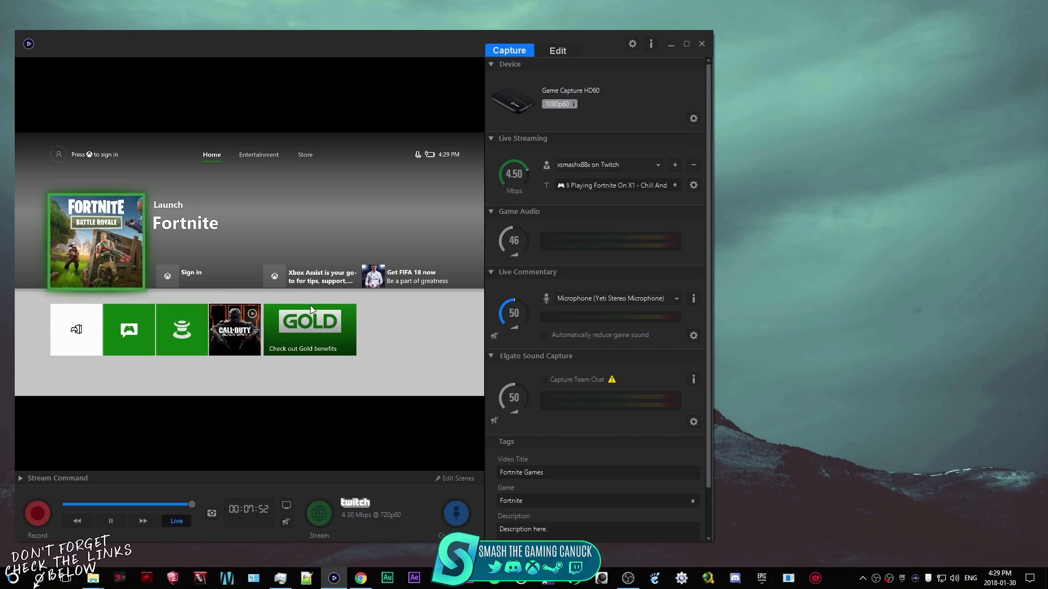
Step: Try a quality level between Good and Better in the Game Capture HD60 settings, restore it to Best and close the settings
{"action": "left_click", "coordinate": [694, 119]}
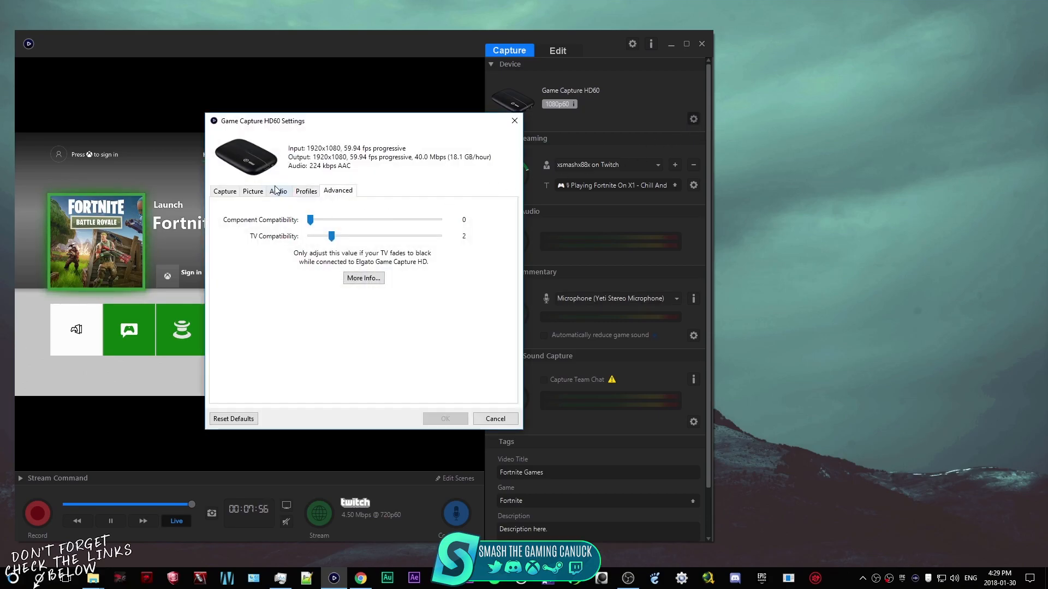
{"action": "left_click", "coordinate": [226, 191]}
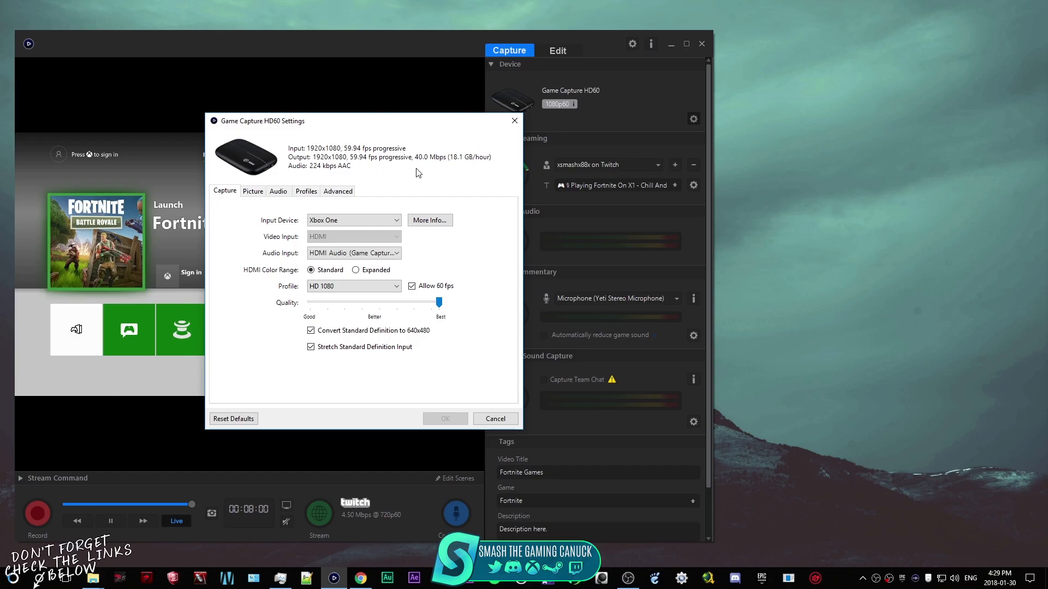
{"action": "left_click_drag", "start_coordinate": [439, 302], "coordinate": [345, 309]}
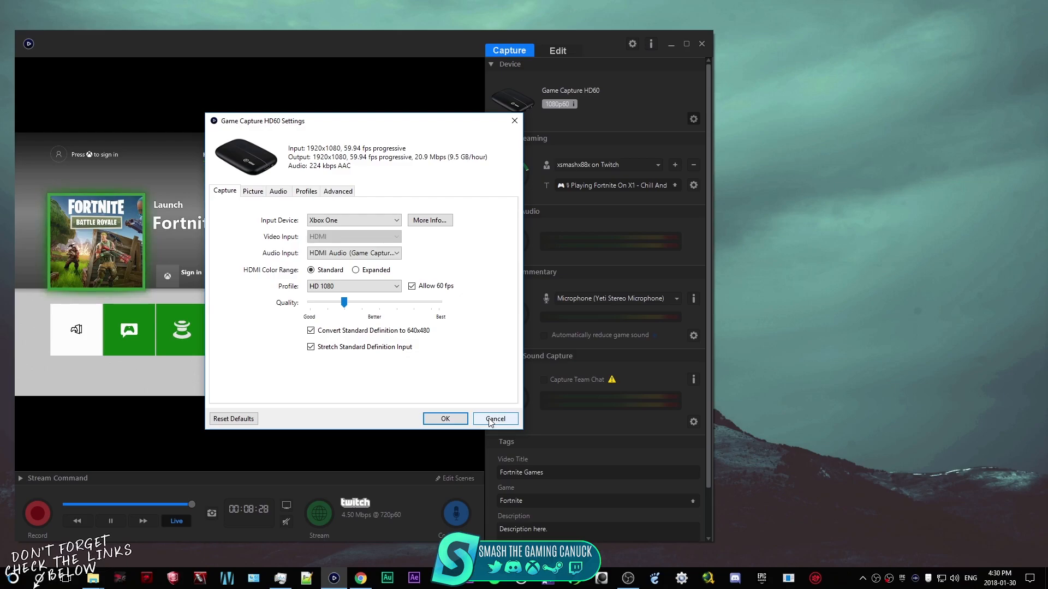
{"action": "left_click_drag", "start_coordinate": [344, 301], "coordinate": [439, 302]}
{"action": "left_click", "coordinate": [447, 420]}
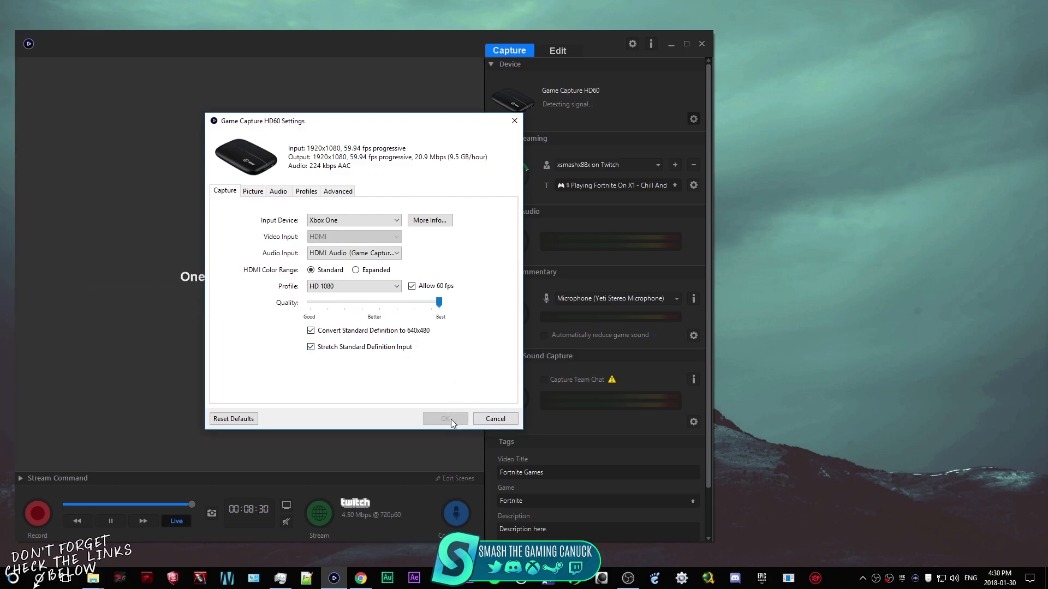
{"action": "left_click", "coordinate": [494, 420]}
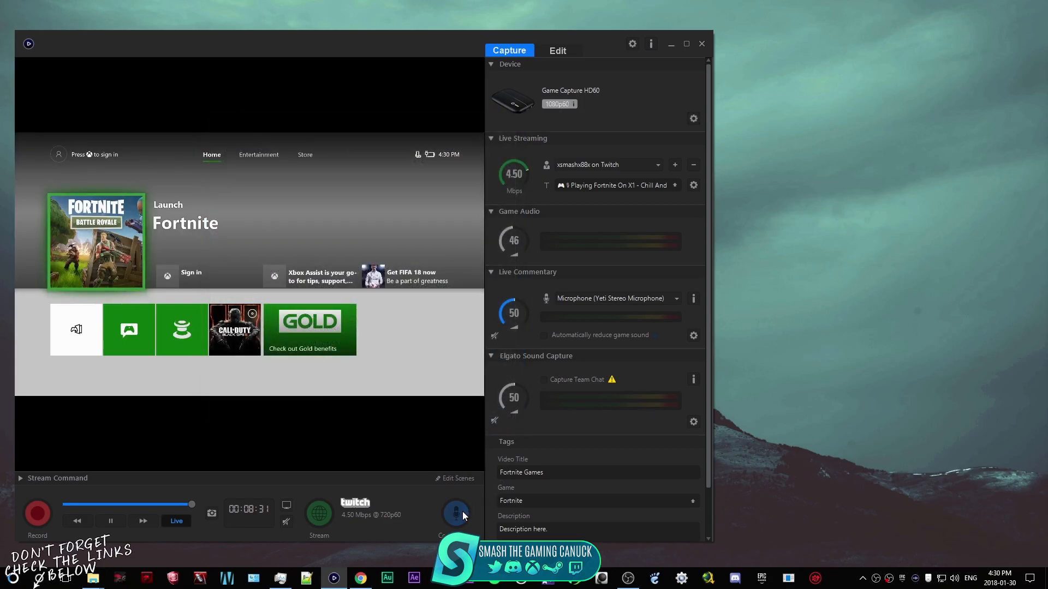
Step: Turn on live commentary and open the Windows recording devices, placing their window beside the game preview
{"action": "left_click", "coordinate": [463, 512]}
{"action": "right_click", "coordinate": [954, 579]}
{"action": "left_click", "coordinate": [957, 545]}
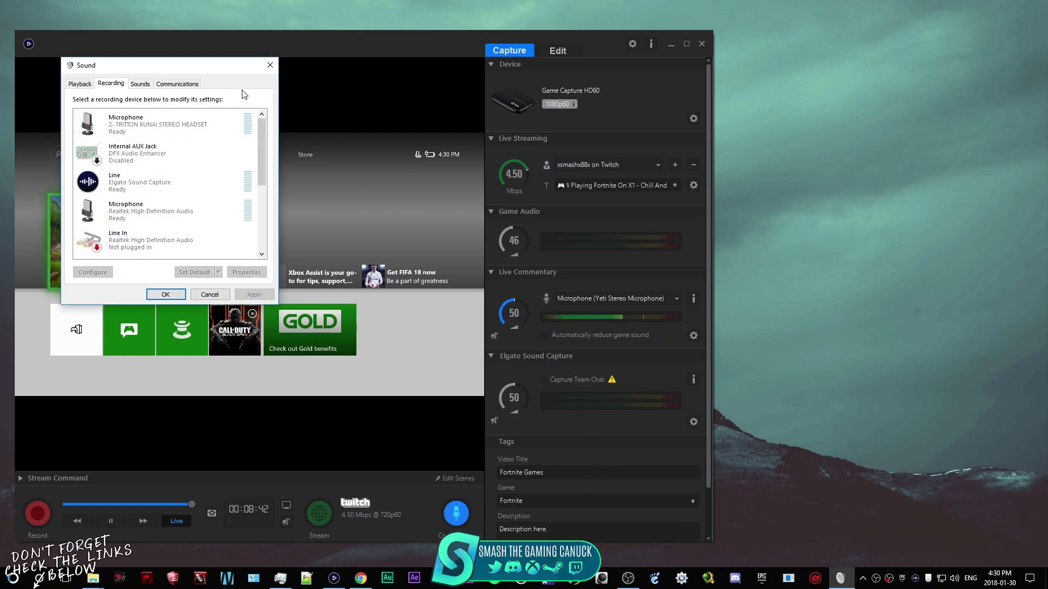
{"action": "left_click_drag", "start_coordinate": [164, 65], "coordinate": [776, 95]}
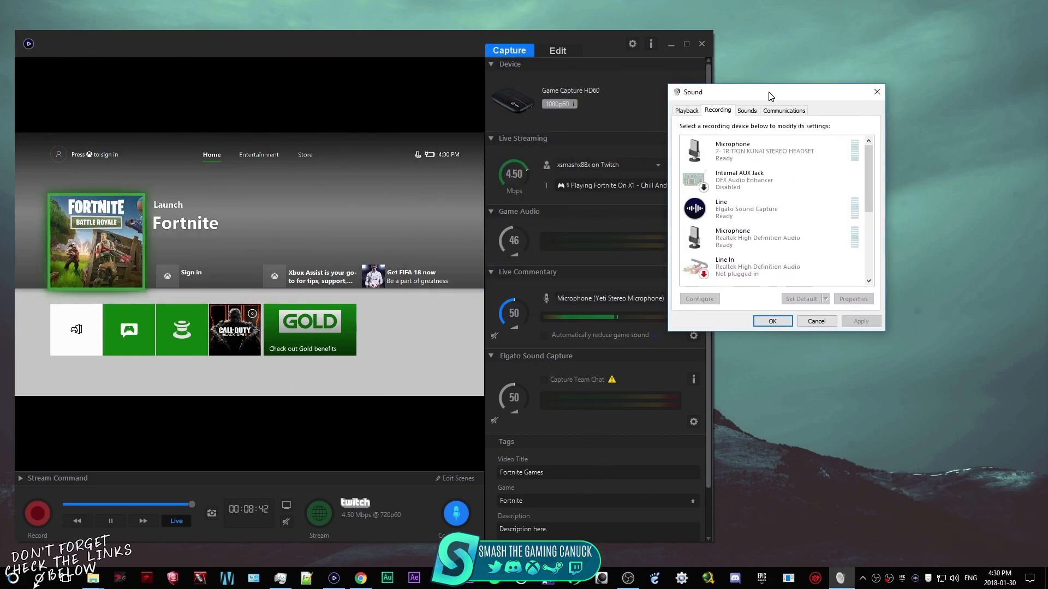
Step: Open Elgato Sound Capture, set the device for hearing friends' voices to None and move its window clear
{"action": "right_click", "coordinate": [921, 577]}
{"action": "left_click", "coordinate": [876, 556]}
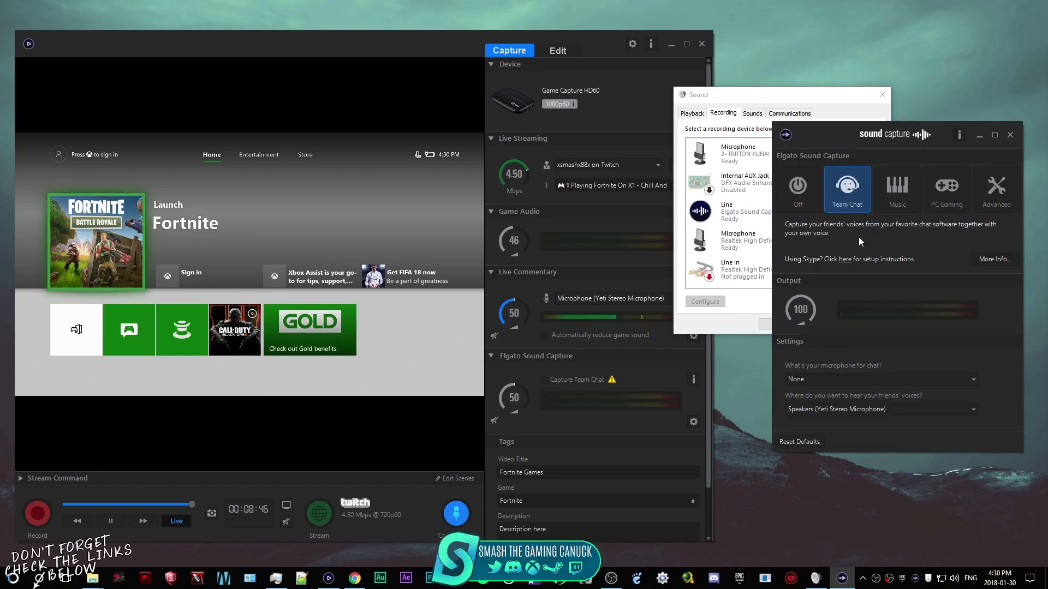
{"action": "left_click", "coordinate": [824, 408]}
{"action": "left_click", "coordinate": [817, 427]}
{"action": "left_click_drag", "start_coordinate": [810, 135], "coordinate": [798, 205]}
Step: Open the listening properties of the Yeti Stereo Microphone in the recording devices
{"action": "left_click", "coordinate": [786, 99]}
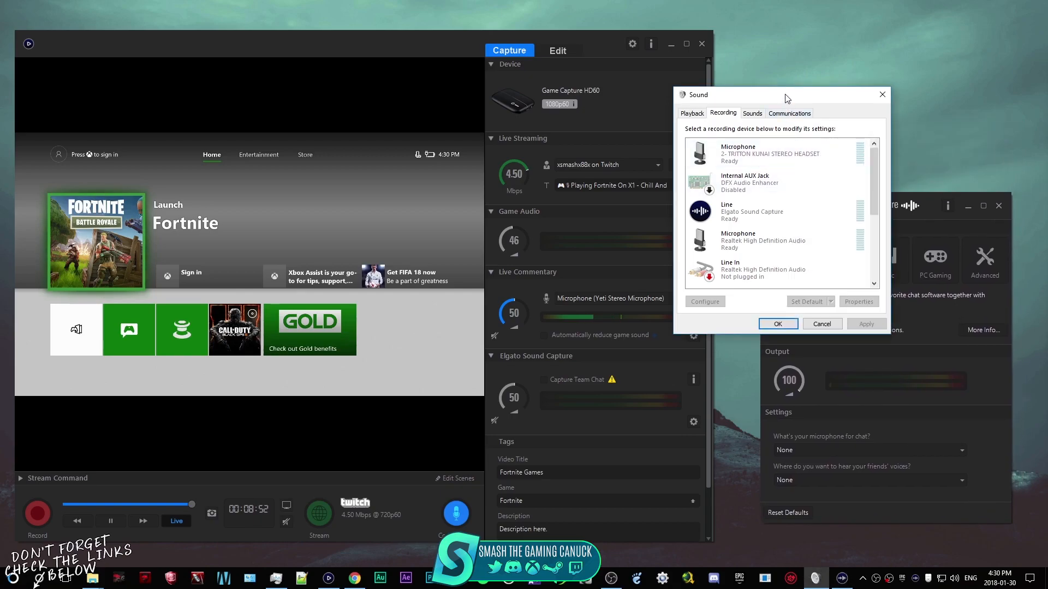
{"action": "right_click", "coordinate": [954, 578]}
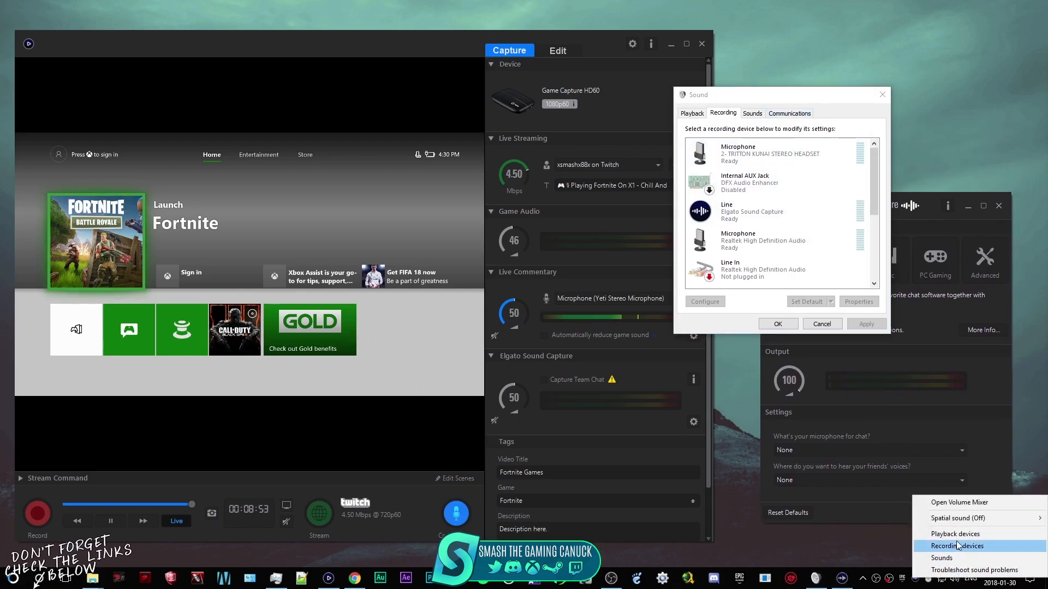
{"action": "left_click", "coordinate": [731, 114]}
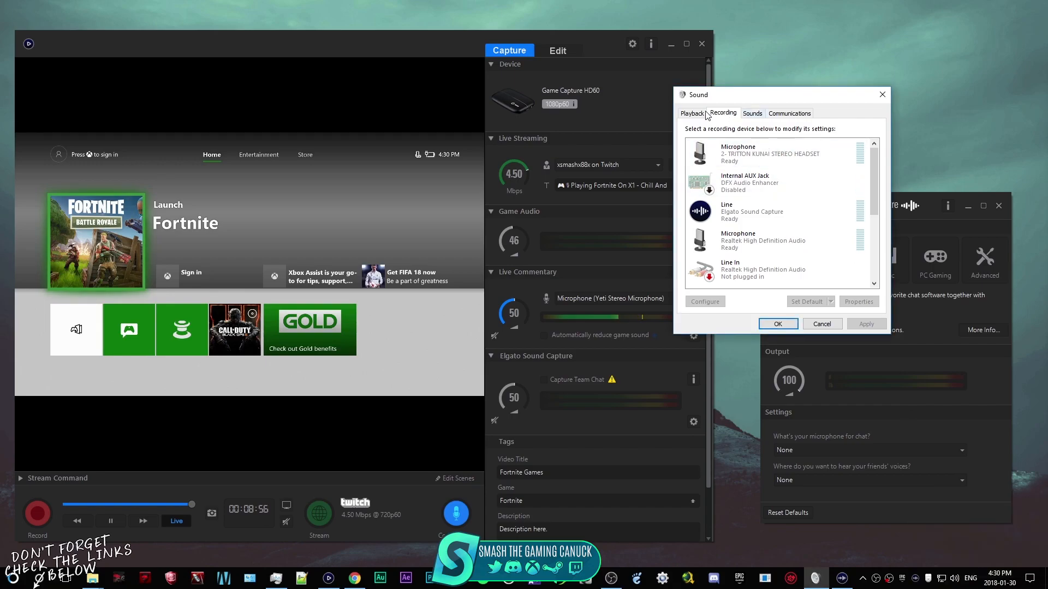
{"action": "scroll", "coordinate": [781, 240], "scroll_direction": "down", "scroll_amount": 5}
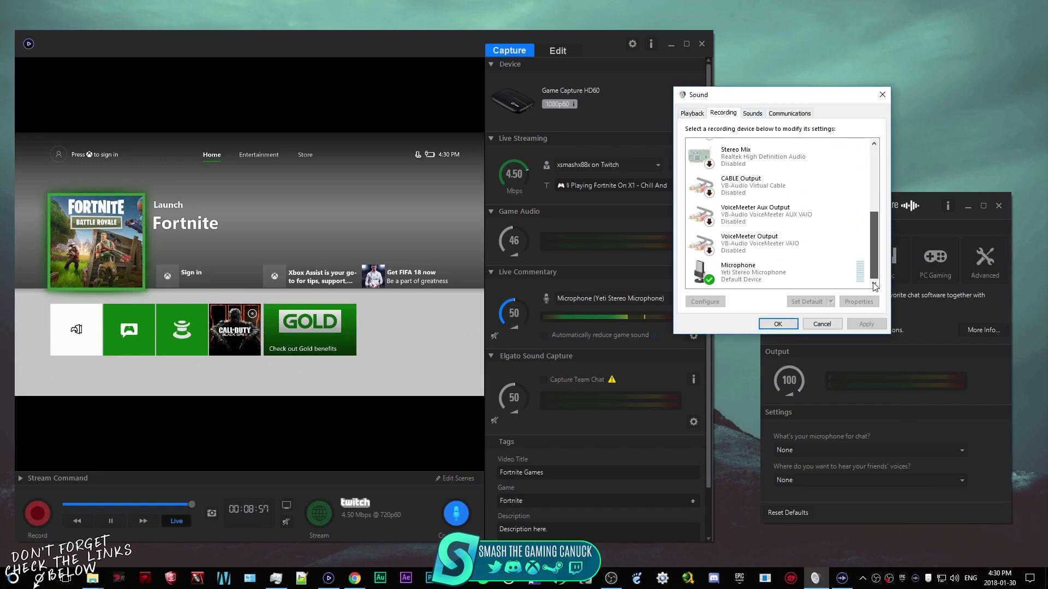
{"action": "double_click", "coordinate": [785, 274]}
{"action": "left_click", "coordinate": [733, 155]}
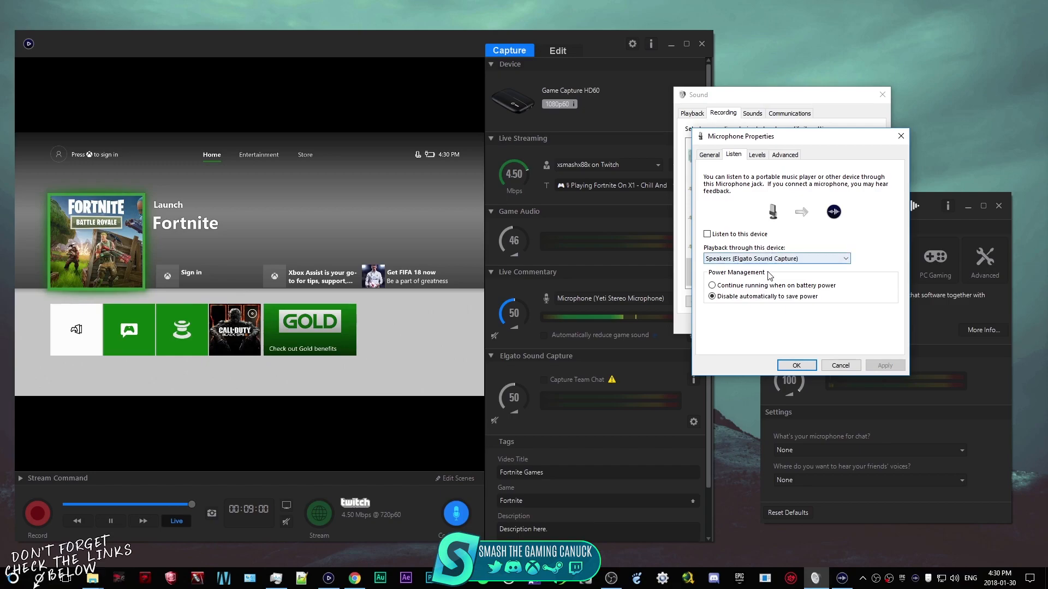
Step: Enable and apply listening to the microphone, and choose Speakers (Elgato Sound Capture) as its playback device
{"action": "left_click", "coordinate": [740, 234]}
{"action": "left_click", "coordinate": [885, 367]}
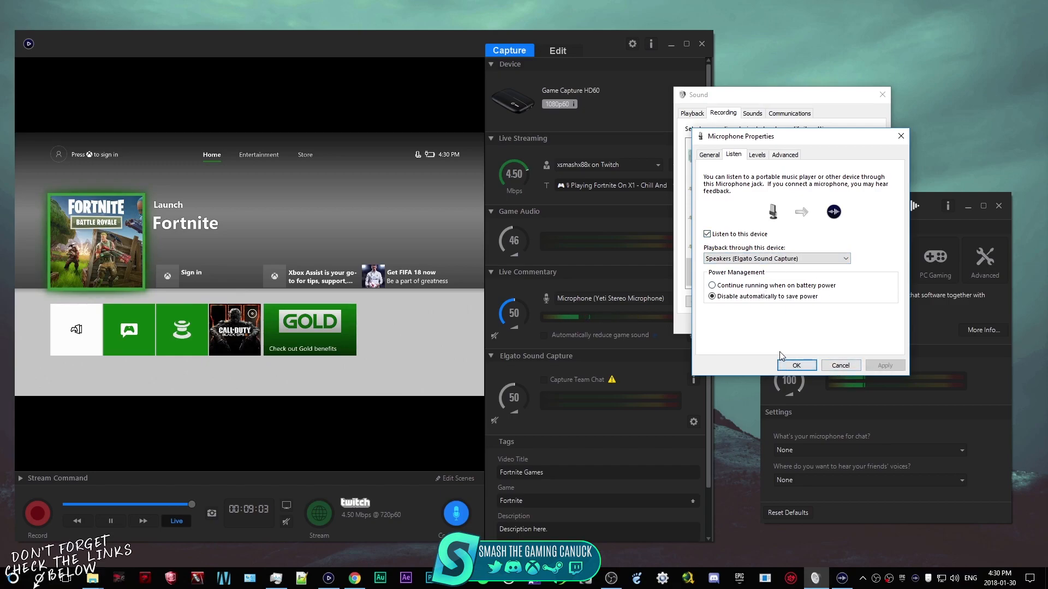
{"action": "left_click", "coordinate": [739, 260]}
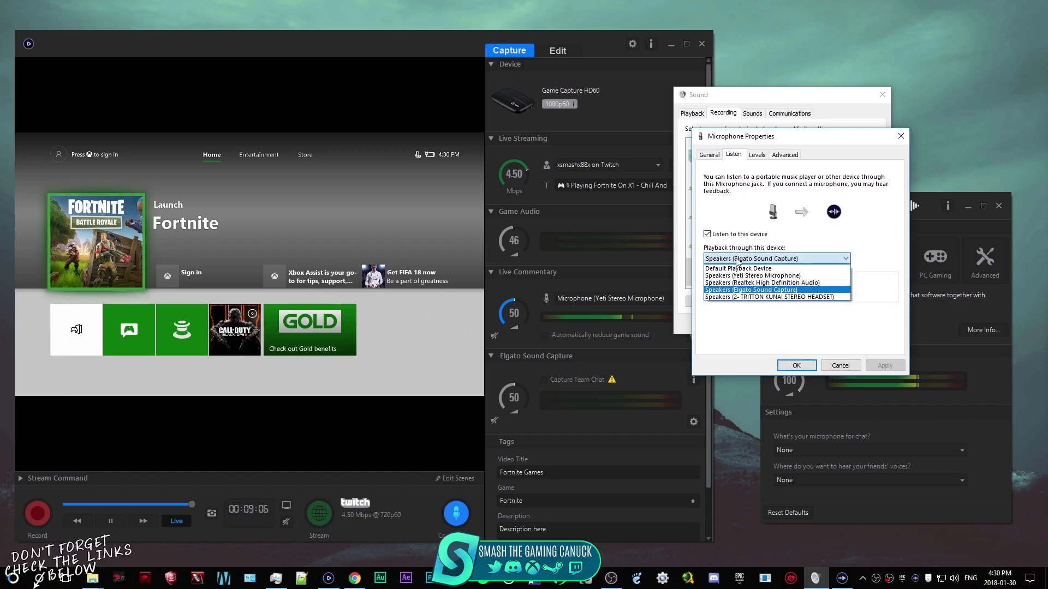
{"action": "left_click", "coordinate": [741, 290]}
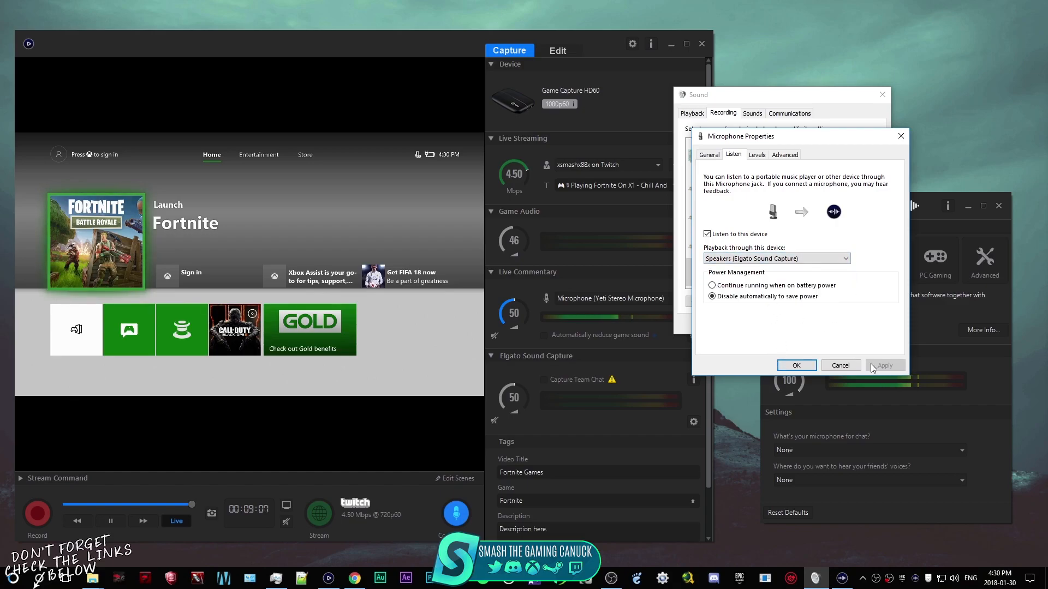
Step: Accept the microphone properties and recording device settings, and enable Capture Team Chat in Elgato Game Capture HD
{"action": "left_click", "coordinate": [797, 365]}
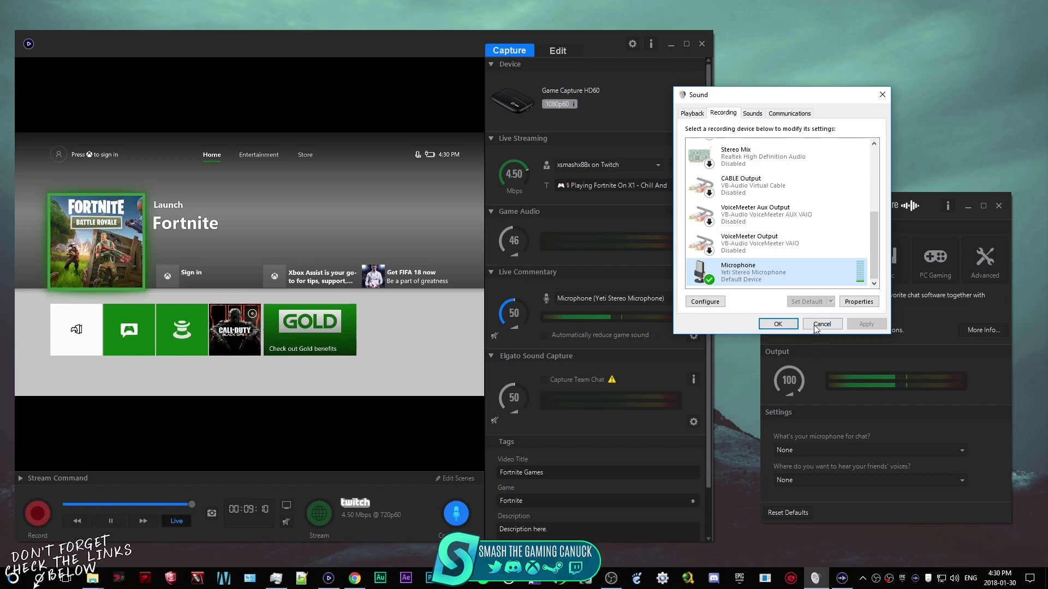
{"action": "left_click", "coordinate": [778, 323]}
{"action": "left_click", "coordinate": [555, 381]}
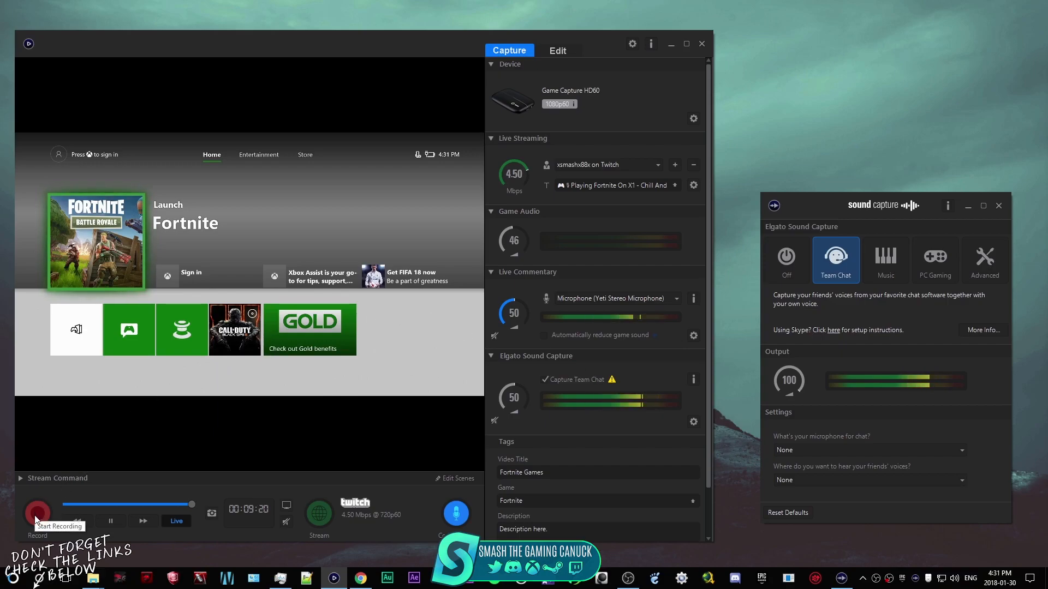
Step: View the library of recorded videos for editing and return to the capture view
{"action": "left_click", "coordinate": [555, 51]}
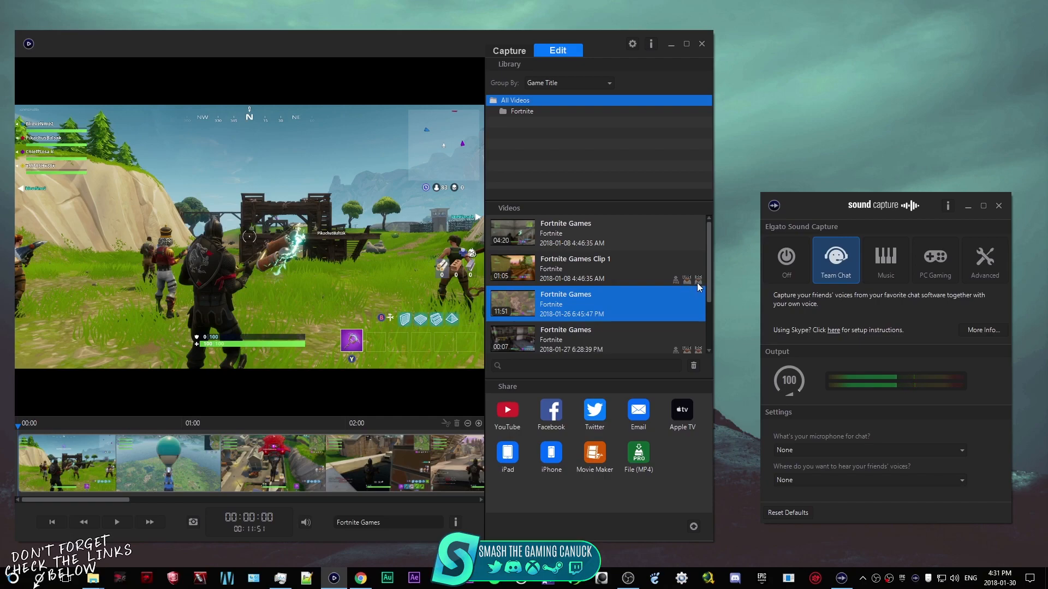
{"action": "left_click", "coordinate": [509, 49]}
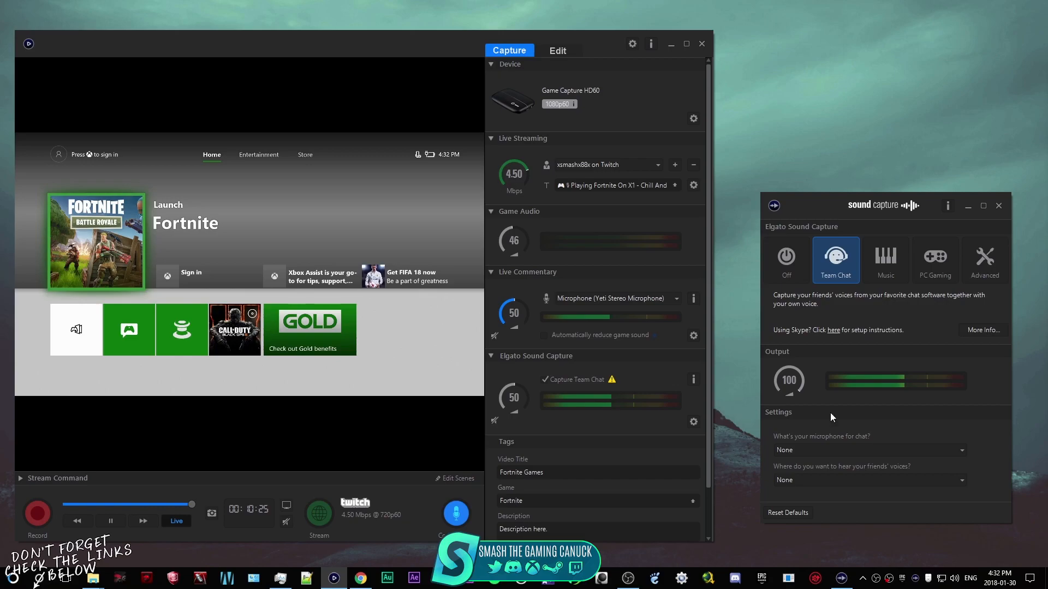
Step: Check the listening settings of the Yeti Stereo Microphone in the Windows recording devices and close both dialogs
{"action": "right_click", "coordinate": [955, 578]}
{"action": "left_click", "coordinate": [959, 548]}
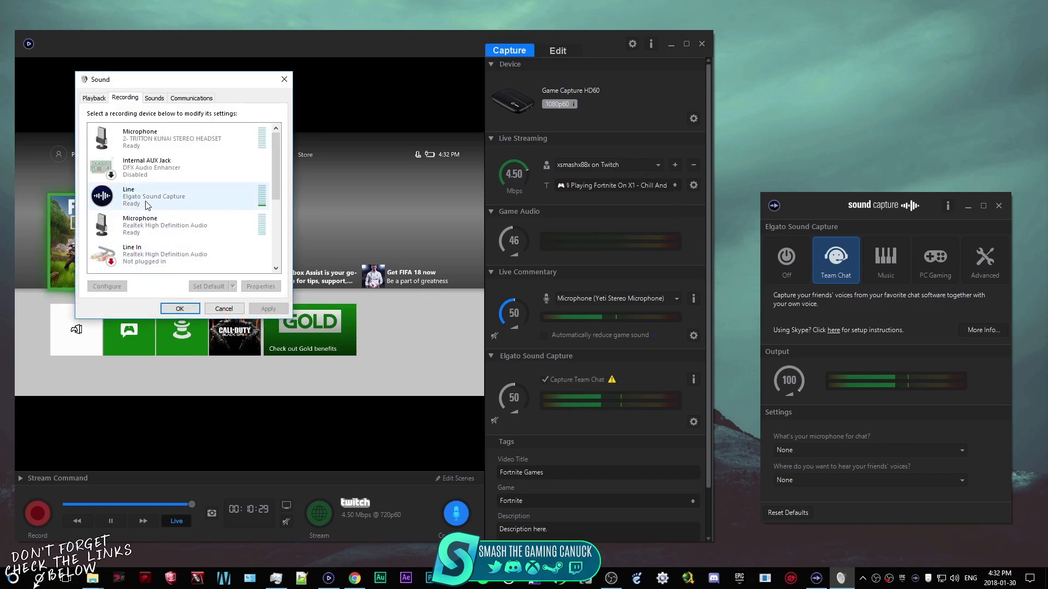
{"action": "scroll", "coordinate": [280, 195], "scroll_direction": "down", "scroll_amount": 3}
{"action": "double_click", "coordinate": [163, 257]}
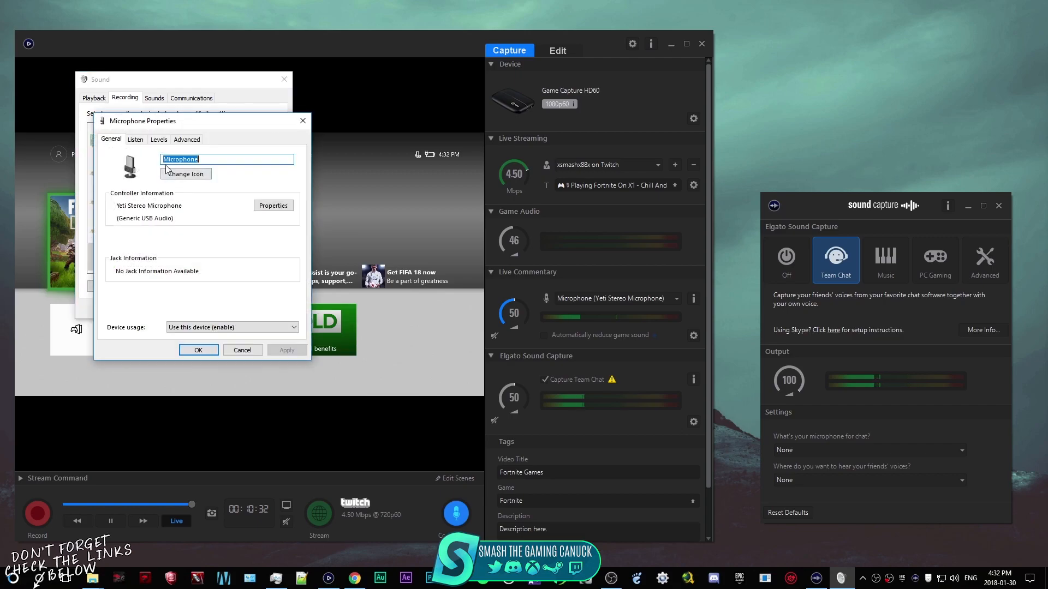
{"action": "left_click", "coordinate": [136, 139]}
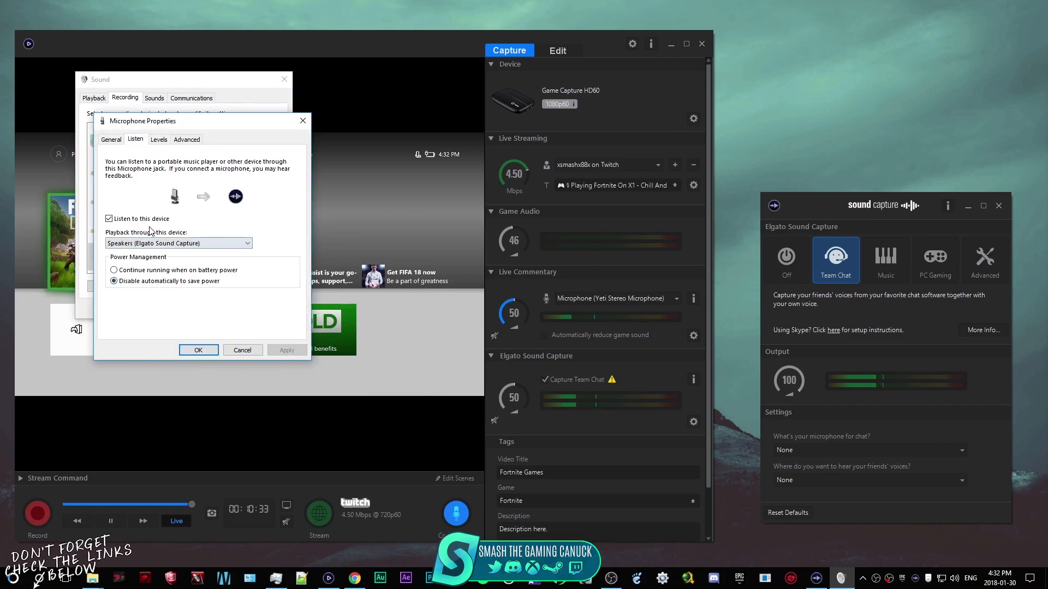
{"action": "left_click", "coordinate": [198, 349]}
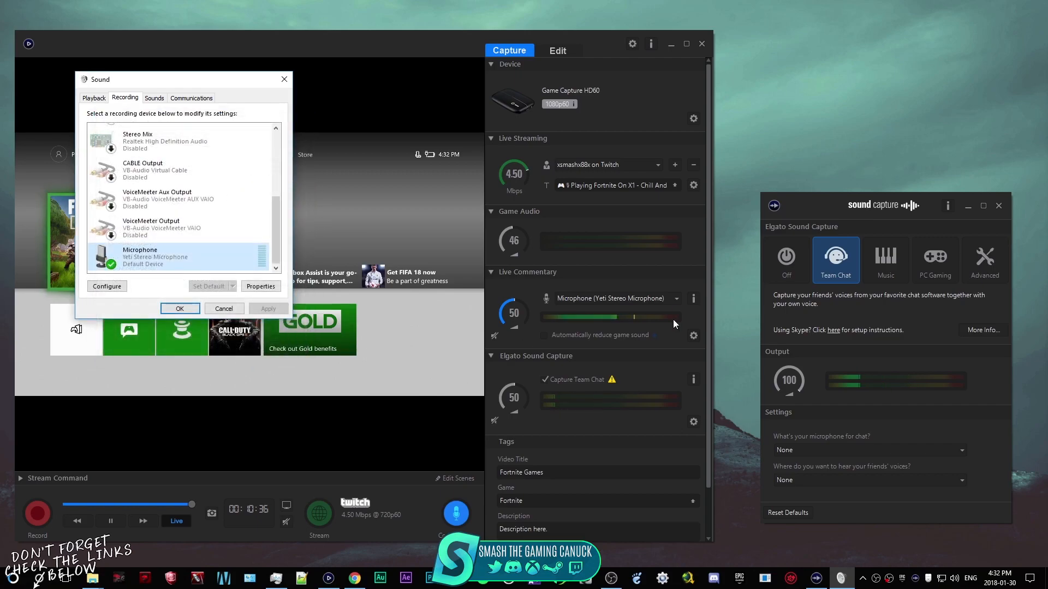
{"action": "left_click", "coordinate": [180, 308]}
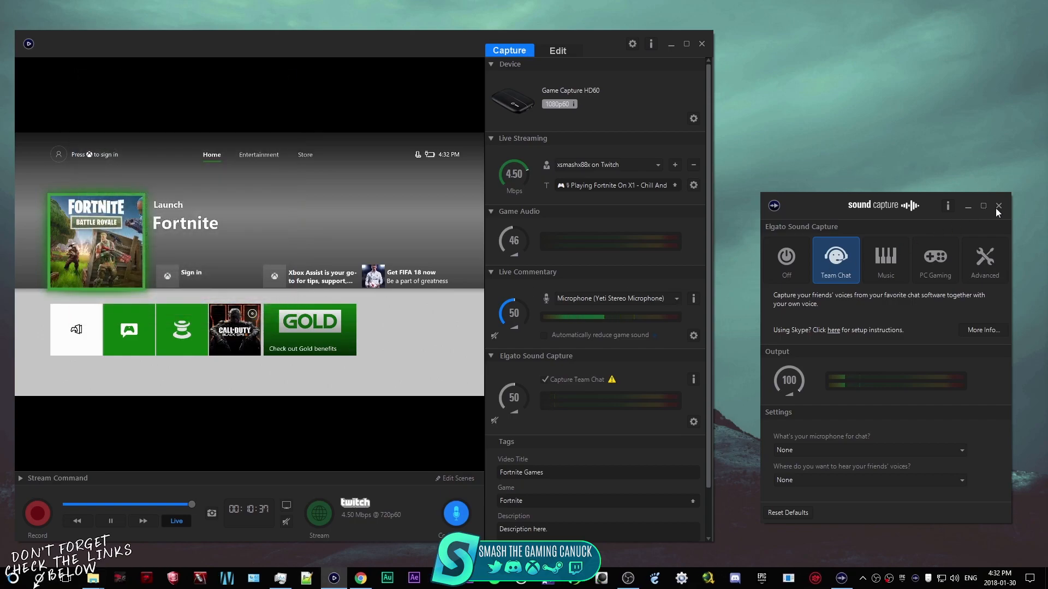
Step: Close Elgato Sound Capture and Game Capture HD, and bring the OBS window onto this screen
{"action": "left_click", "coordinate": [998, 206]}
{"action": "left_click", "coordinate": [702, 44]}
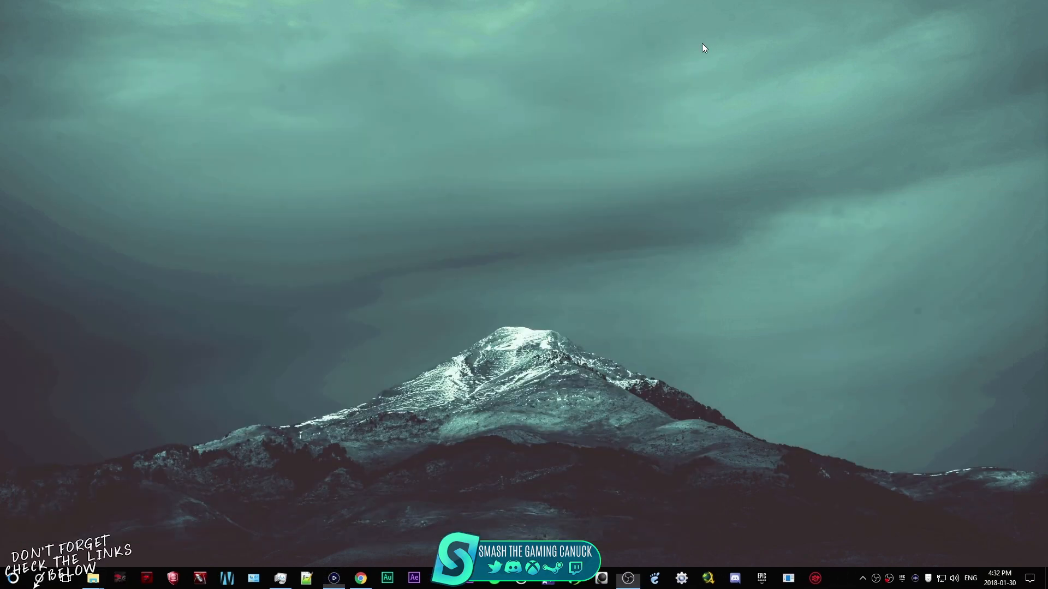
{"action": "left_click_drag", "start_coordinate": [1047, 59], "coordinate": [477, 61]}
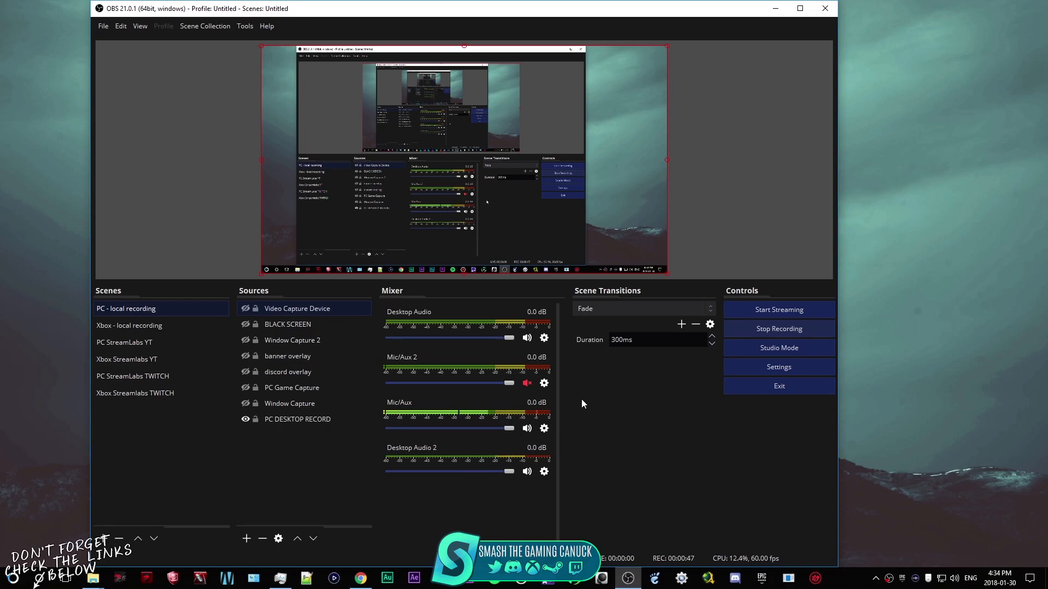
Step: Open the recording output settings of OBS, and move and enlarge the settings window to show all encoder options
{"action": "left_click", "coordinate": [811, 366]}
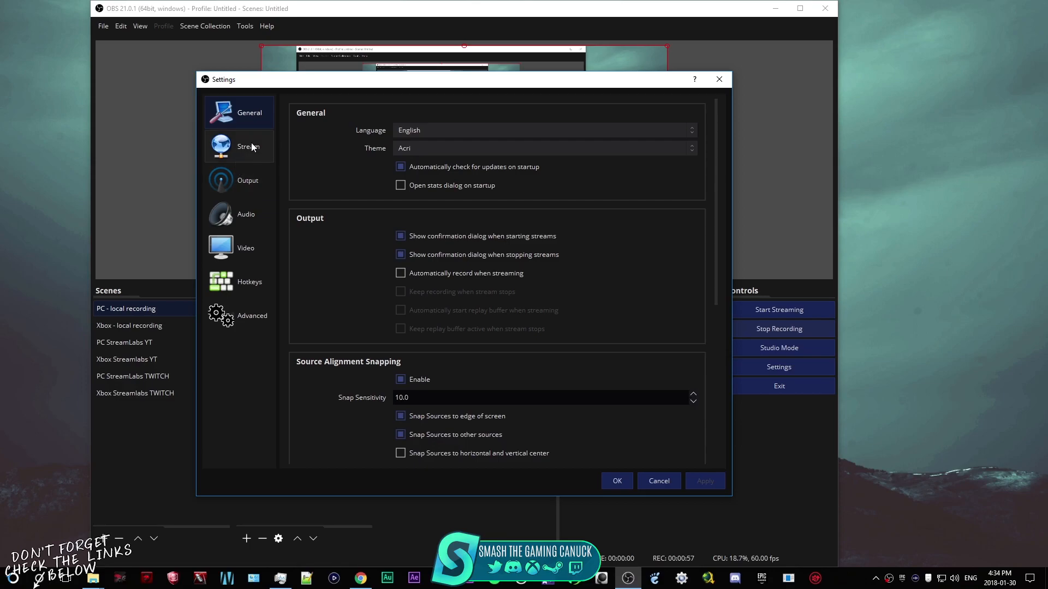
{"action": "left_click", "coordinate": [250, 186]}
{"action": "left_click", "coordinate": [238, 117]}
{"action": "left_click", "coordinate": [228, 178]}
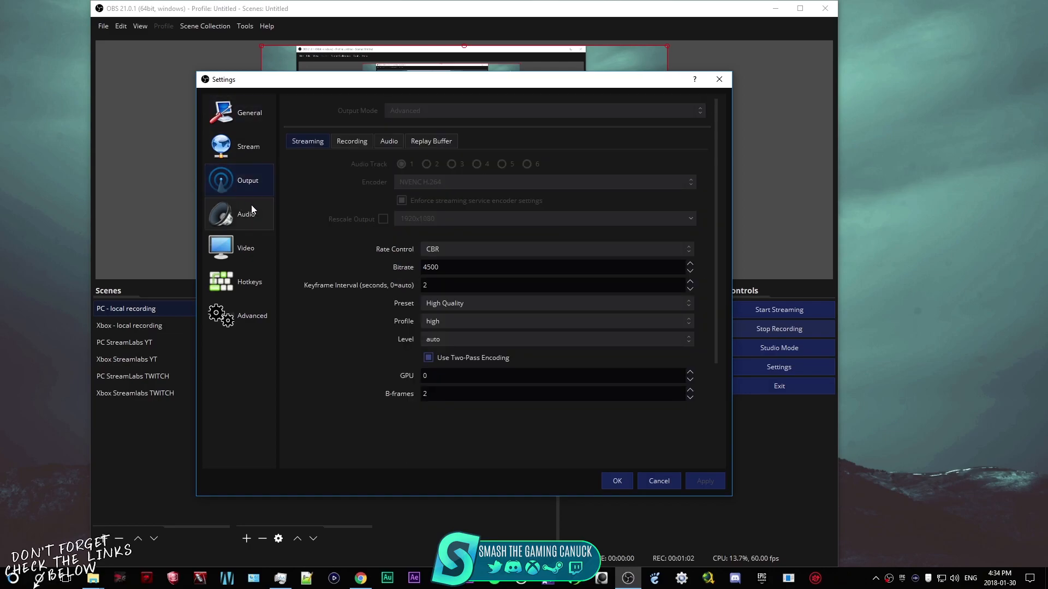
{"action": "left_click", "coordinate": [345, 141]}
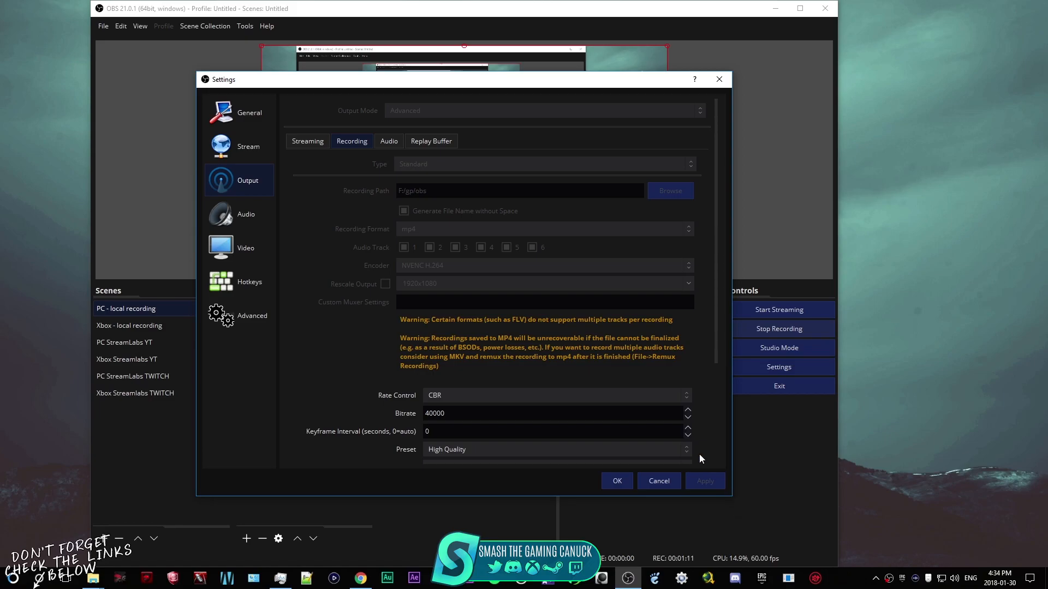
{"action": "left_click_drag", "start_coordinate": [542, 81], "coordinate": [514, 30]}
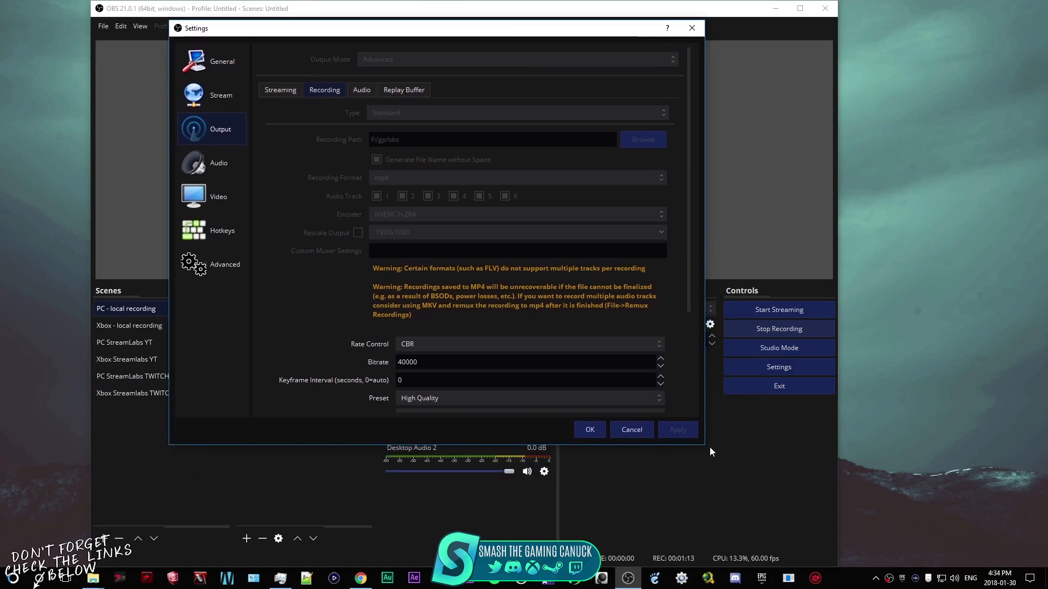
{"action": "left_click_drag", "start_coordinate": [705, 446], "coordinate": [780, 553]}
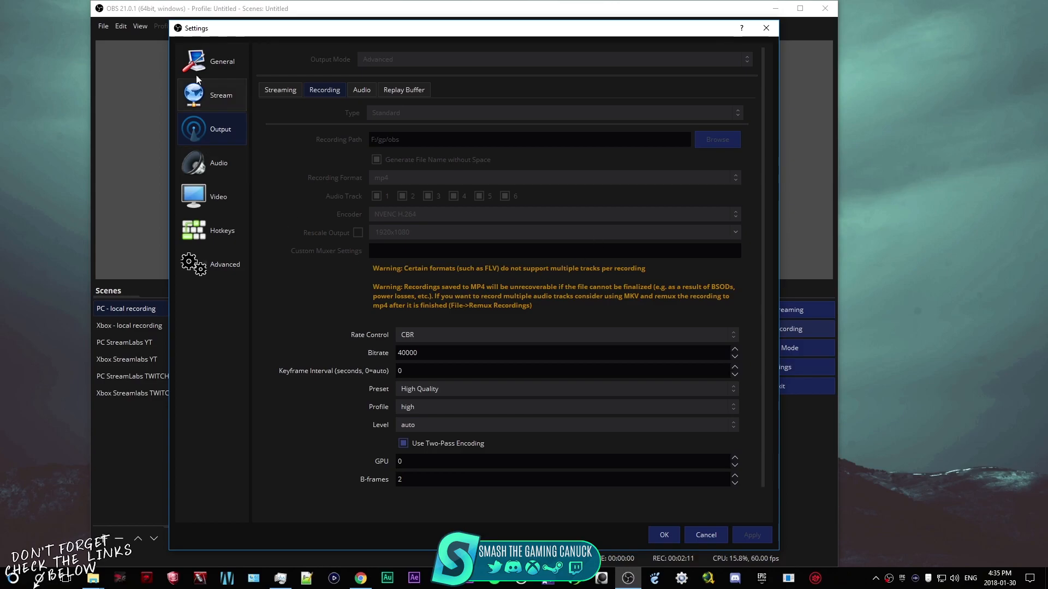
Step: Review the recording bitrate and rate control options, trying VBR and returning to CBR
{"action": "left_click", "coordinate": [435, 332]}
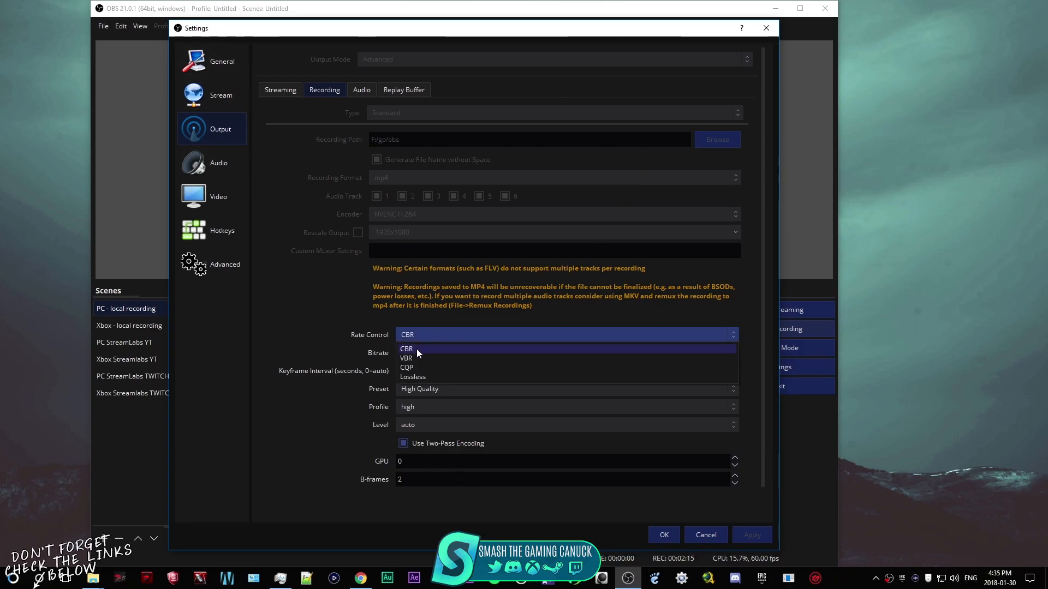
{"action": "left_click", "coordinate": [417, 349]}
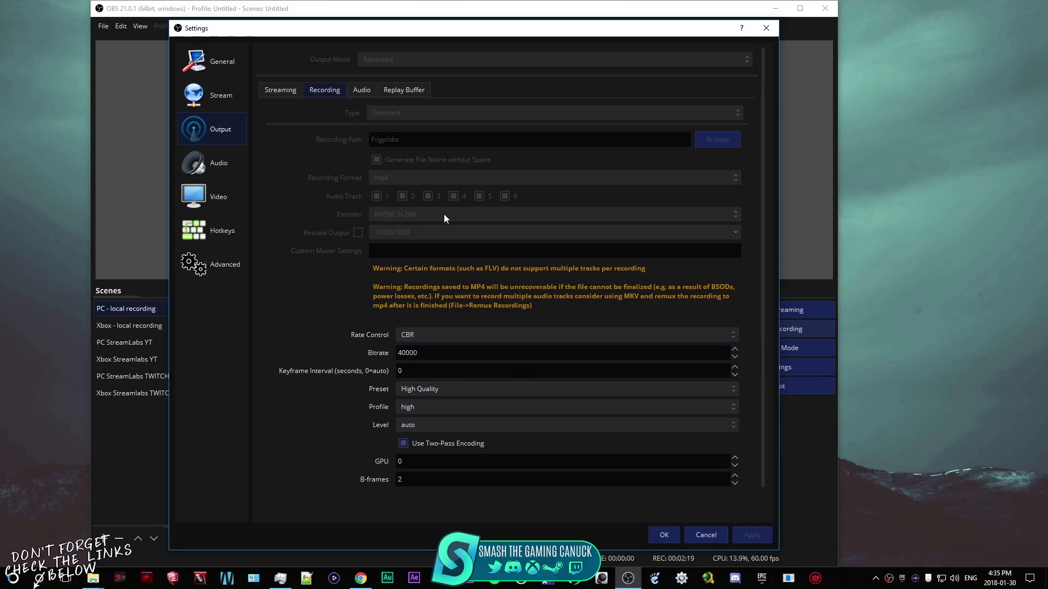
{"action": "double_click", "coordinate": [417, 352]}
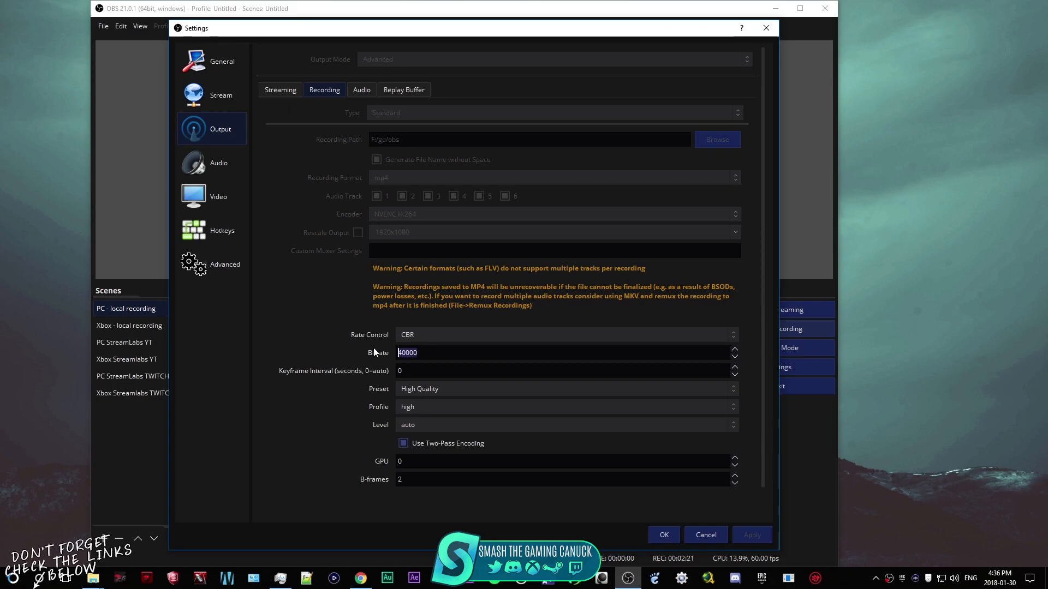
{"action": "left_click", "coordinate": [463, 336]}
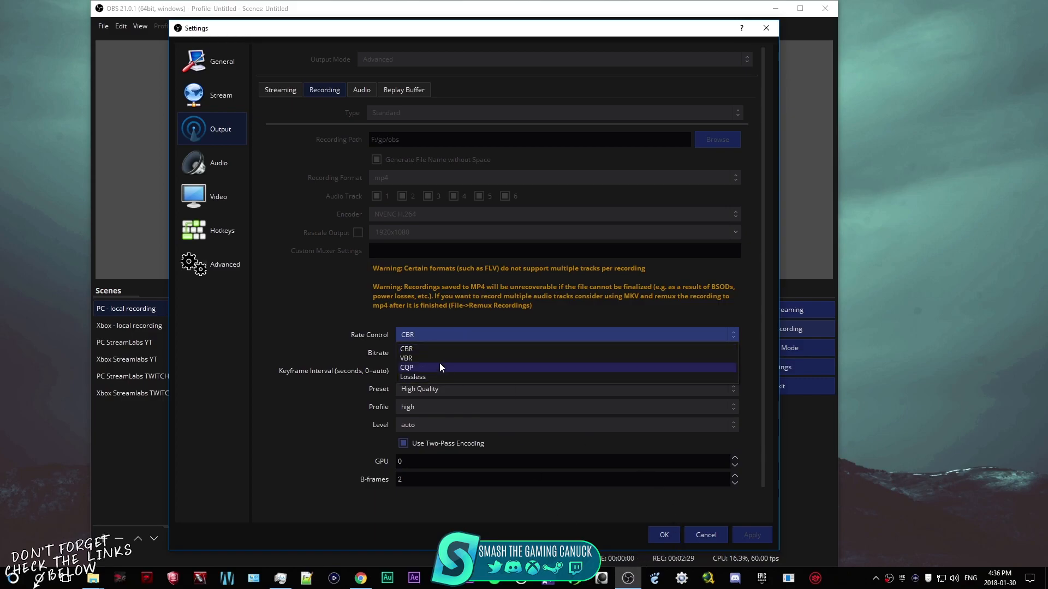
{"action": "left_click", "coordinate": [412, 358]}
{"action": "left_click", "coordinate": [434, 340]}
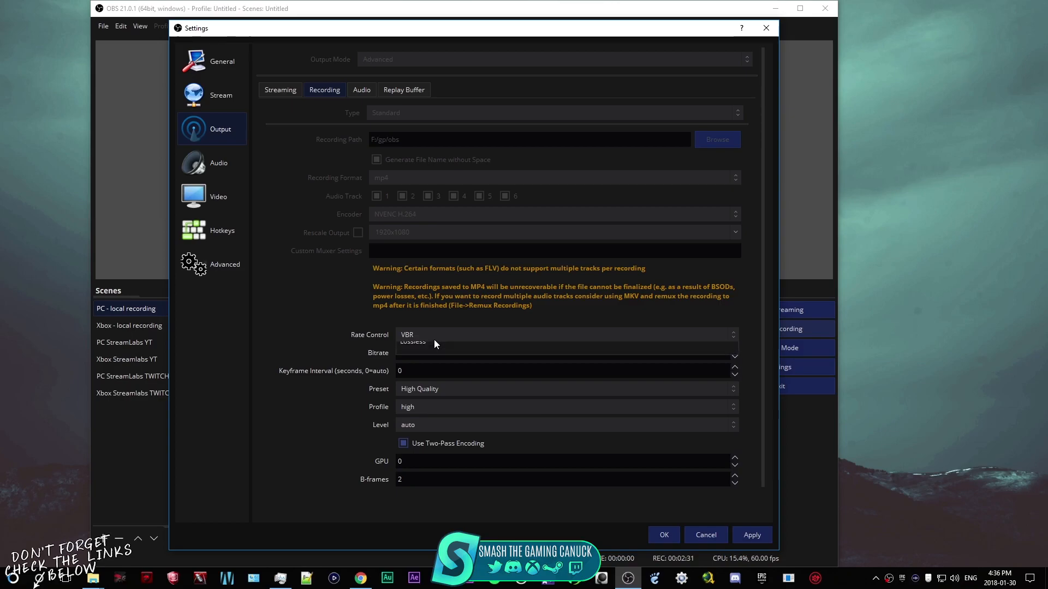
{"action": "left_click", "coordinate": [429, 347]}
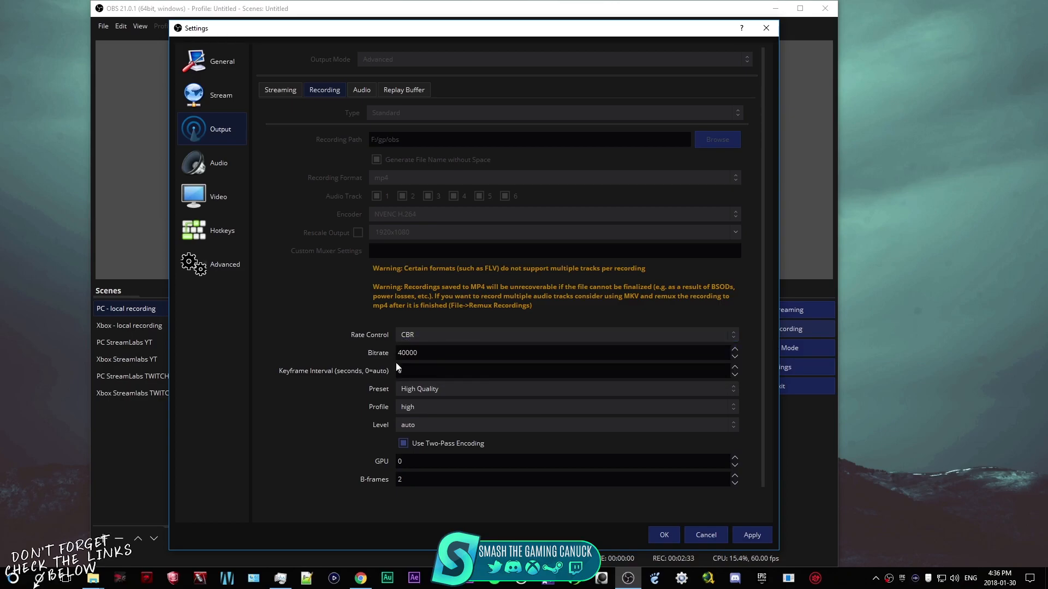
Step: Review the recording encoder's preset and profile options and the output audio tracks, keeping the High Quality preset
{"action": "left_click", "coordinate": [446, 391]}
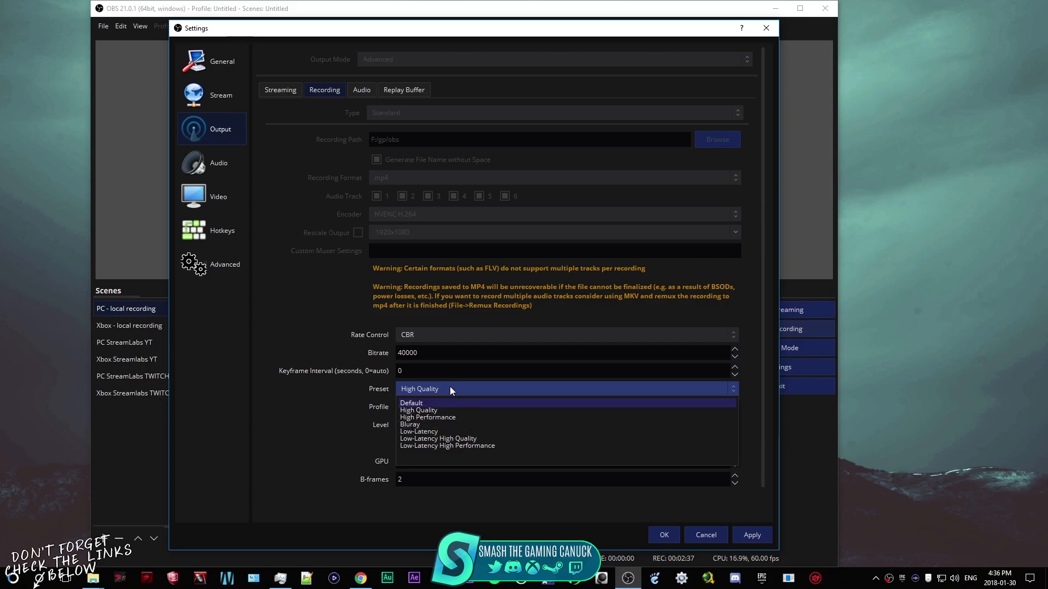
{"action": "left_click", "coordinate": [450, 387]}
{"action": "left_click", "coordinate": [441, 408]}
{"action": "left_click", "coordinate": [449, 406]}
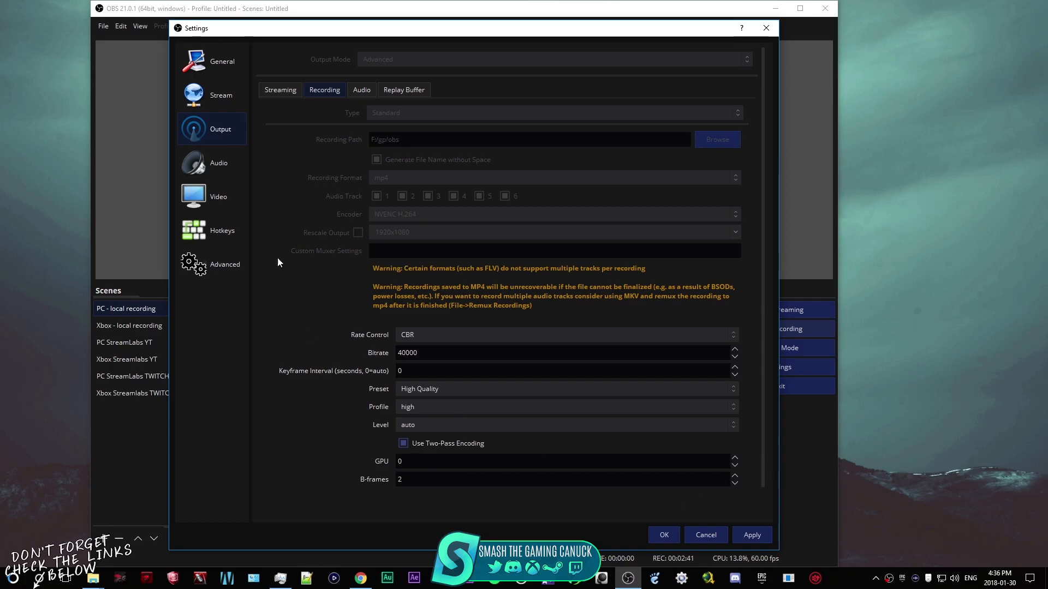
{"action": "left_click", "coordinate": [363, 91]}
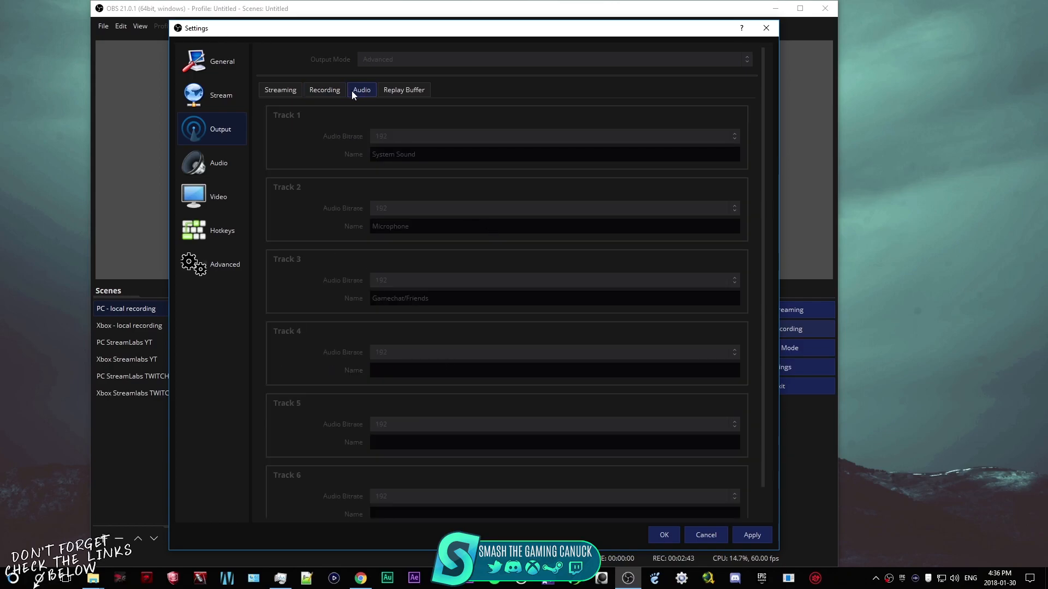
{"action": "left_click", "coordinate": [321, 90]}
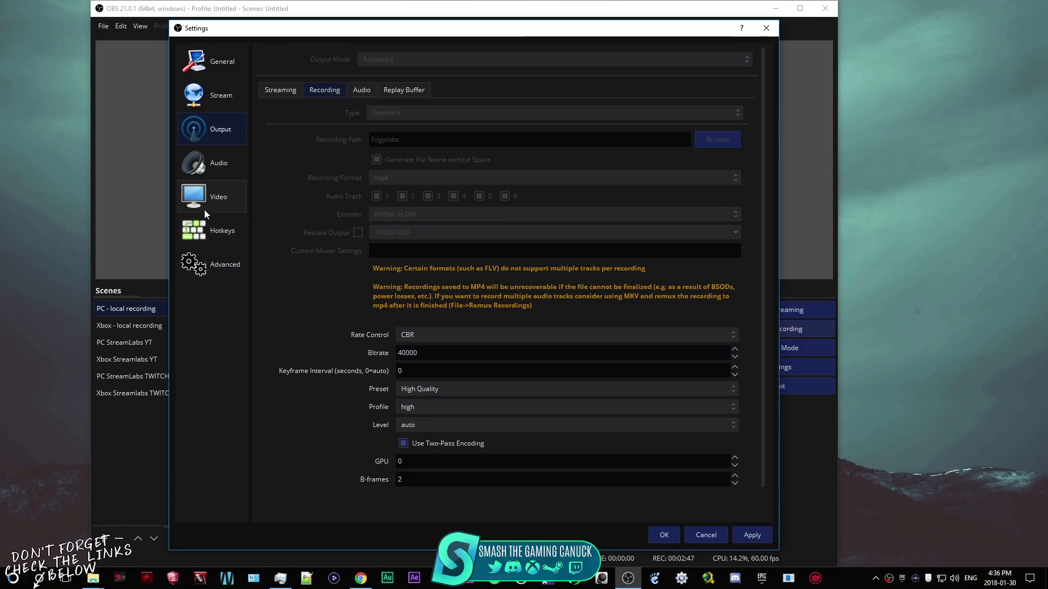
Step: Review the desktop and microphone device assignments in the audio settings, keeping Mic/Auxiliary Audio Device 3 disabled
{"action": "left_click", "coordinate": [198, 168]}
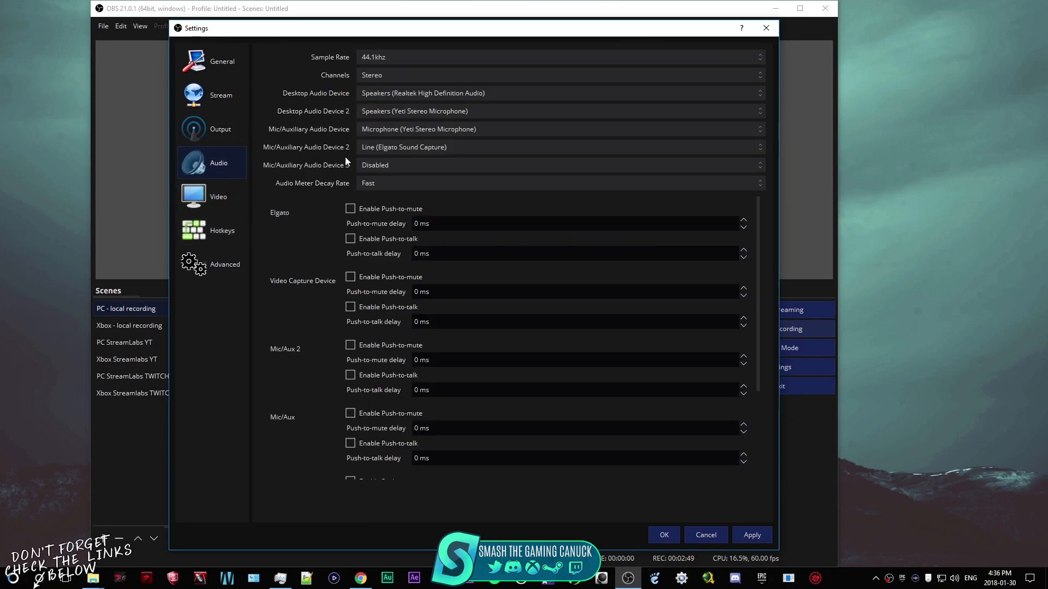
{"action": "left_click", "coordinate": [480, 94]}
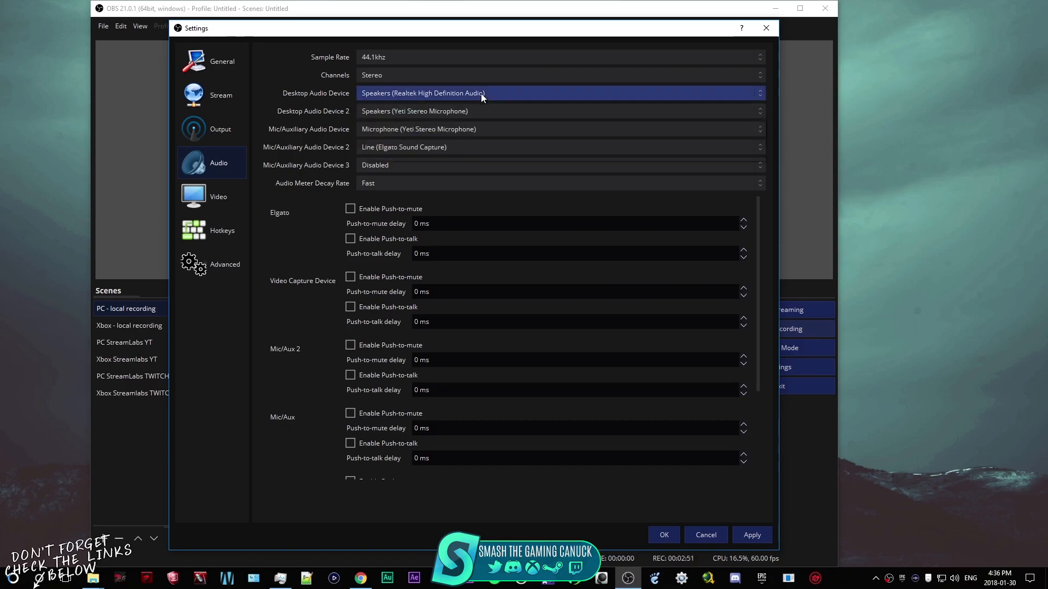
{"action": "left_click", "coordinate": [466, 145]}
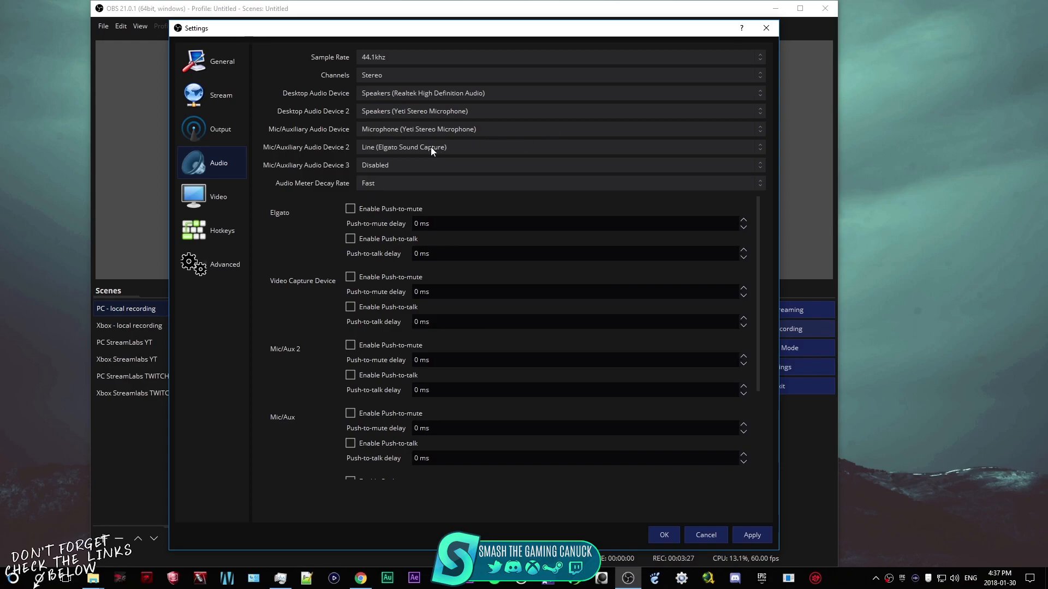
{"action": "left_click", "coordinate": [386, 165]}
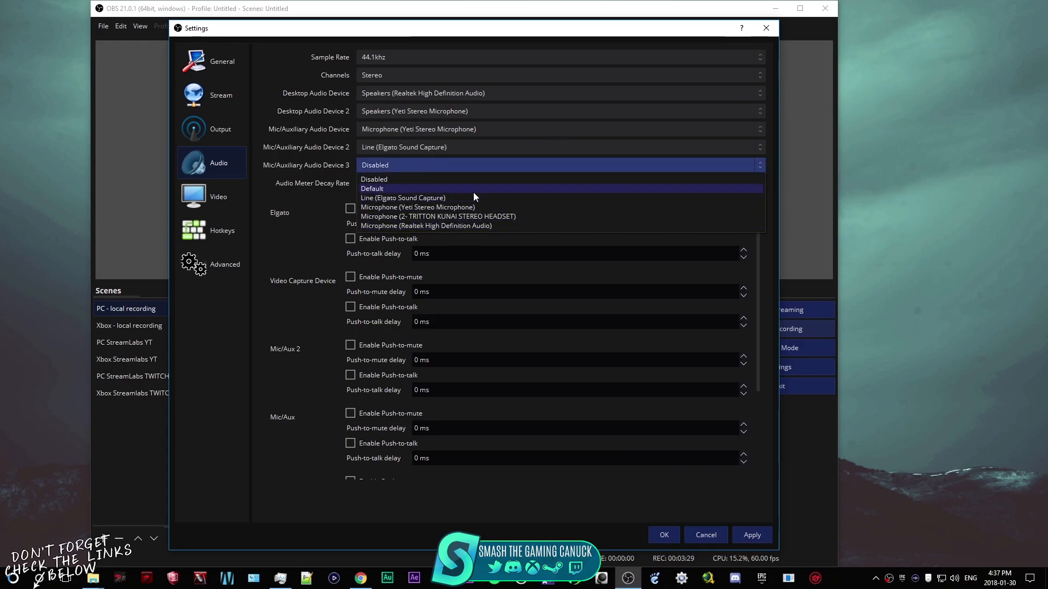
{"action": "left_click", "coordinate": [387, 176]}
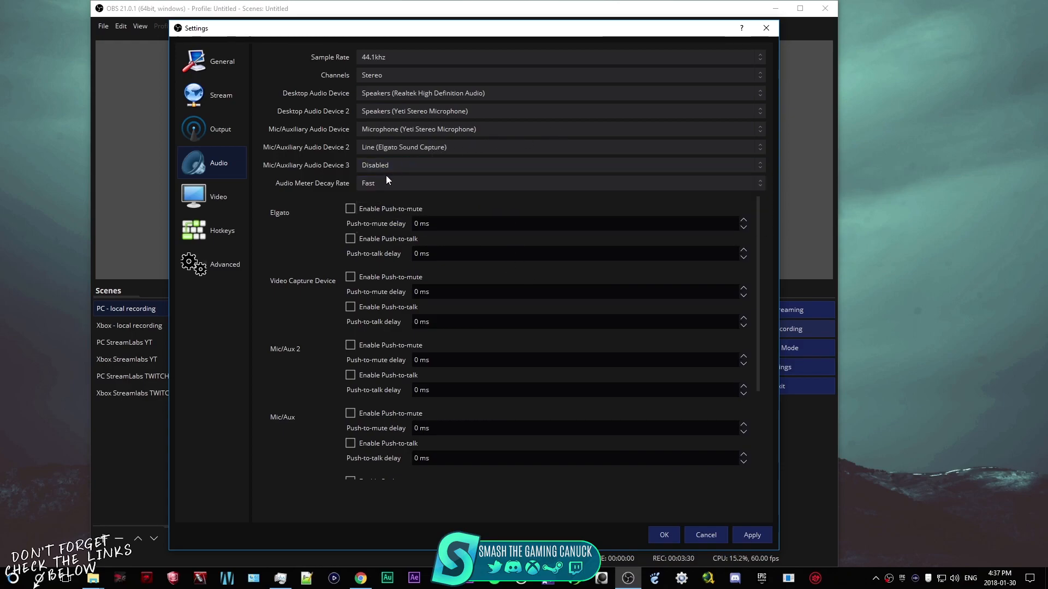
Step: Check the video resolution and frame rate settings and close the settings without saving
{"action": "left_click", "coordinate": [218, 202]}
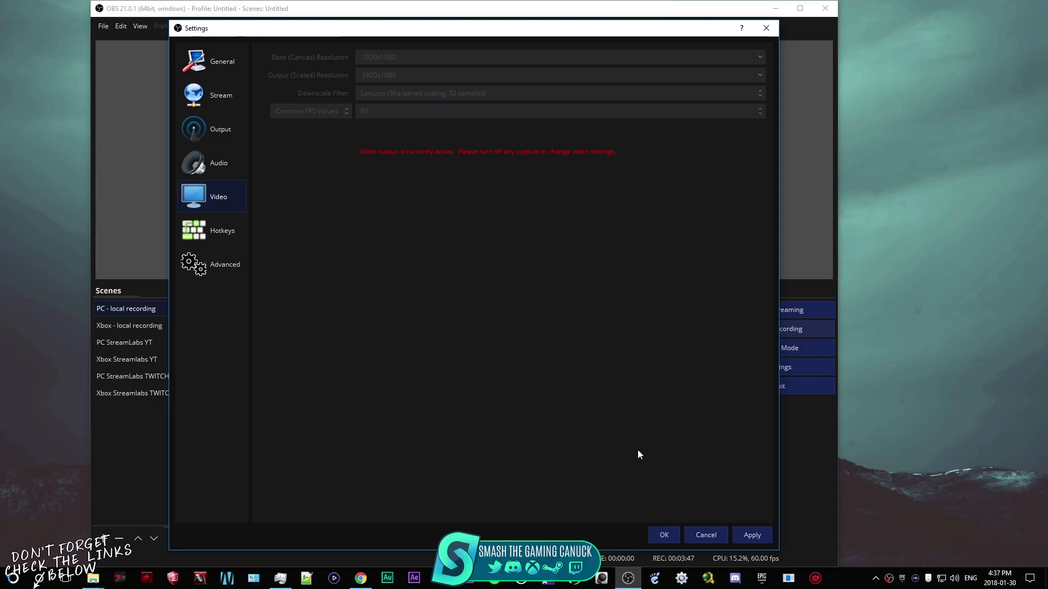
{"action": "left_click", "coordinate": [715, 535]}
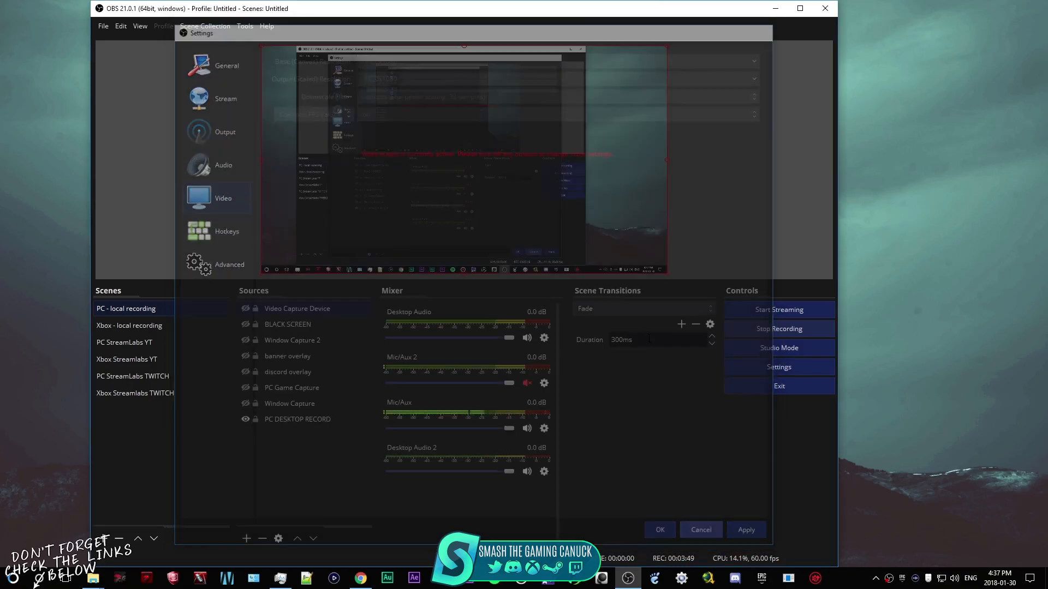
Step: Open Advanced Audio Properties and widen its window to show the six track assignments of each audio source
{"action": "left_click", "coordinate": [104, 26]}
{"action": "left_click", "coordinate": [121, 26]}
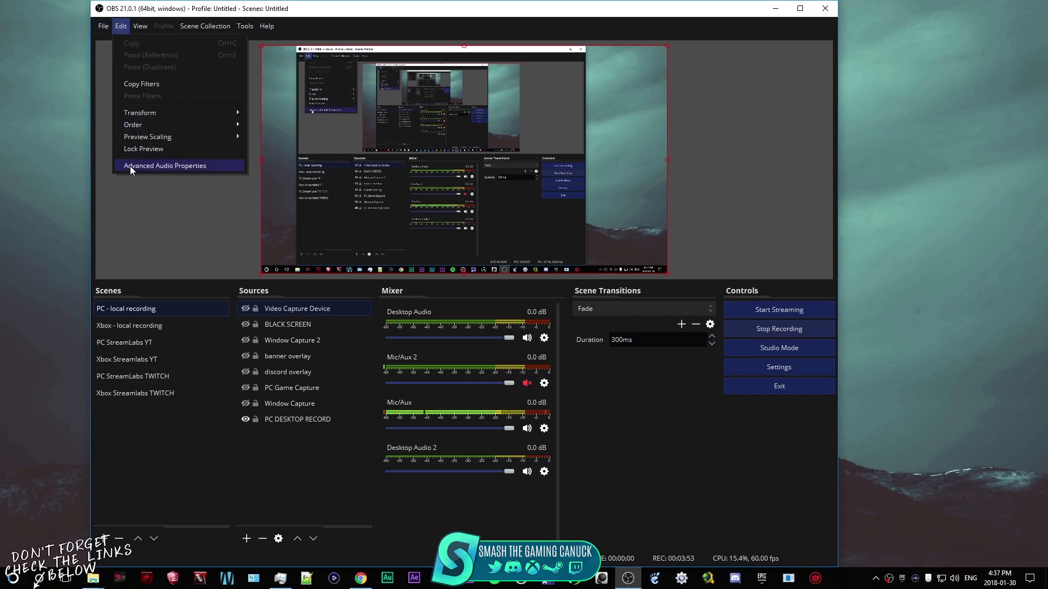
{"action": "left_click", "coordinate": [140, 165]}
{"action": "left_click_drag", "start_coordinate": [736, 366], "coordinate": [914, 364]}
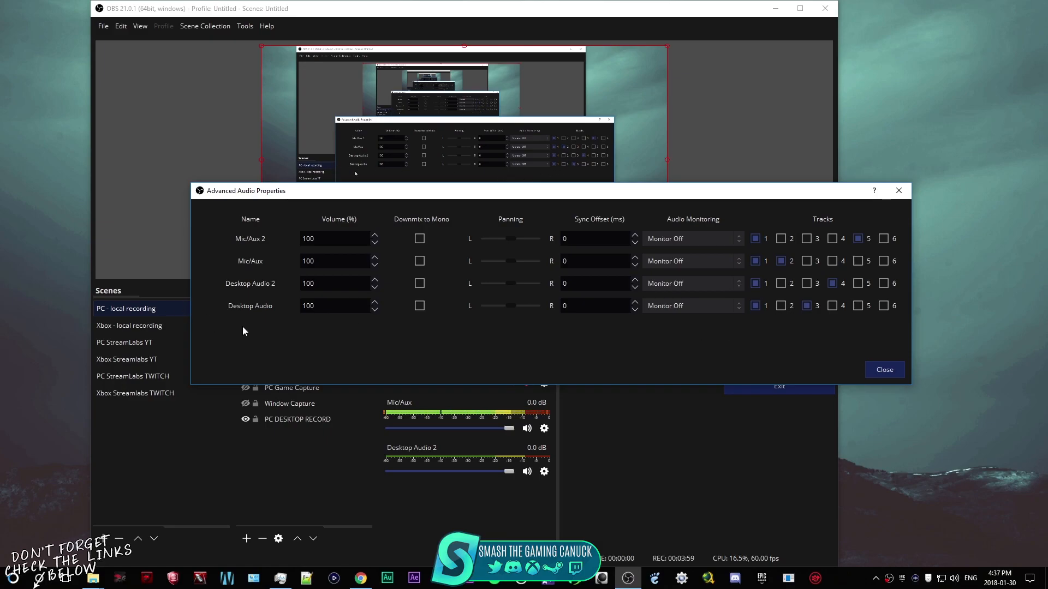
Step: Move the Video Capture Device source below PC DESKTOP RECORD in the source list and make it visible
{"action": "left_click_drag", "start_coordinate": [311, 195], "coordinate": [516, 194]}
{"action": "left_click", "coordinate": [278, 309]}
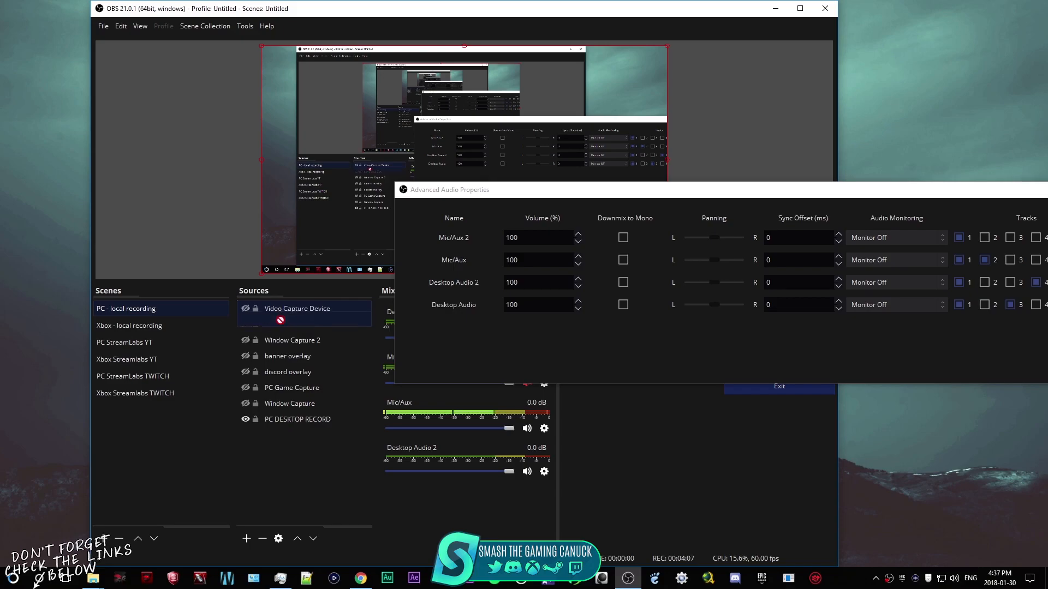
{"action": "left_click_drag", "start_coordinate": [270, 419], "coordinate": [265, 426]}
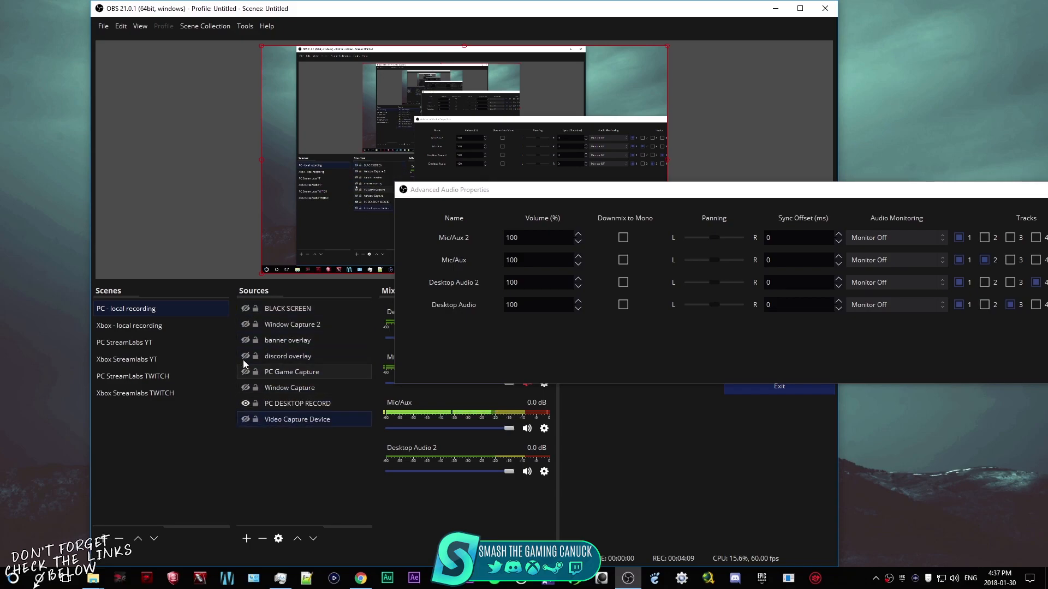
{"action": "left_click", "coordinate": [245, 419]}
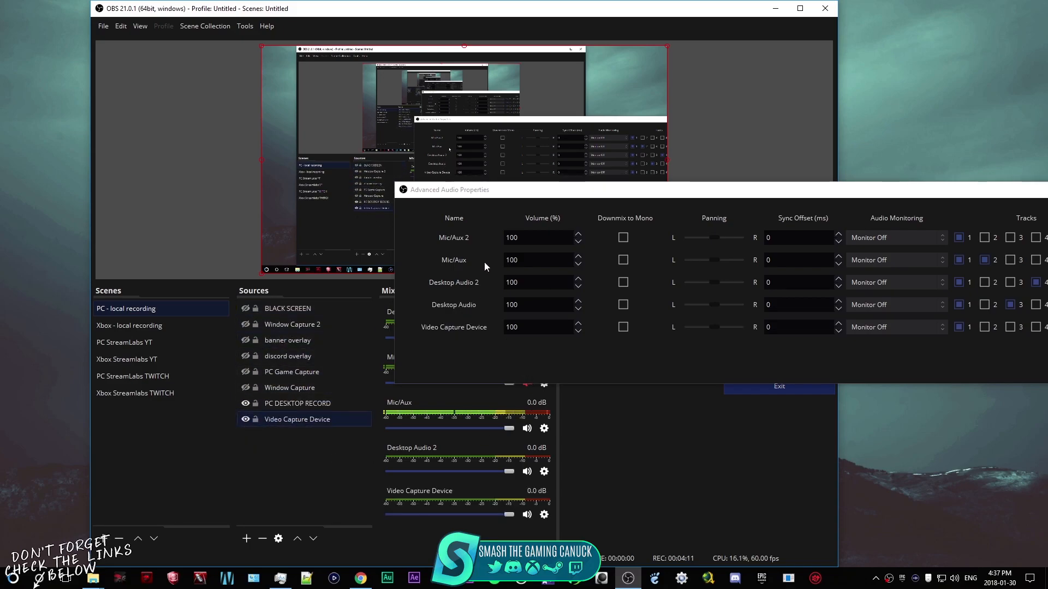
Step: Review the track assignments of all five audio sources, including Video Capture Device, and close Advanced Audio Properties
{"action": "left_click_drag", "start_coordinate": [532, 192], "coordinate": [252, 185]}
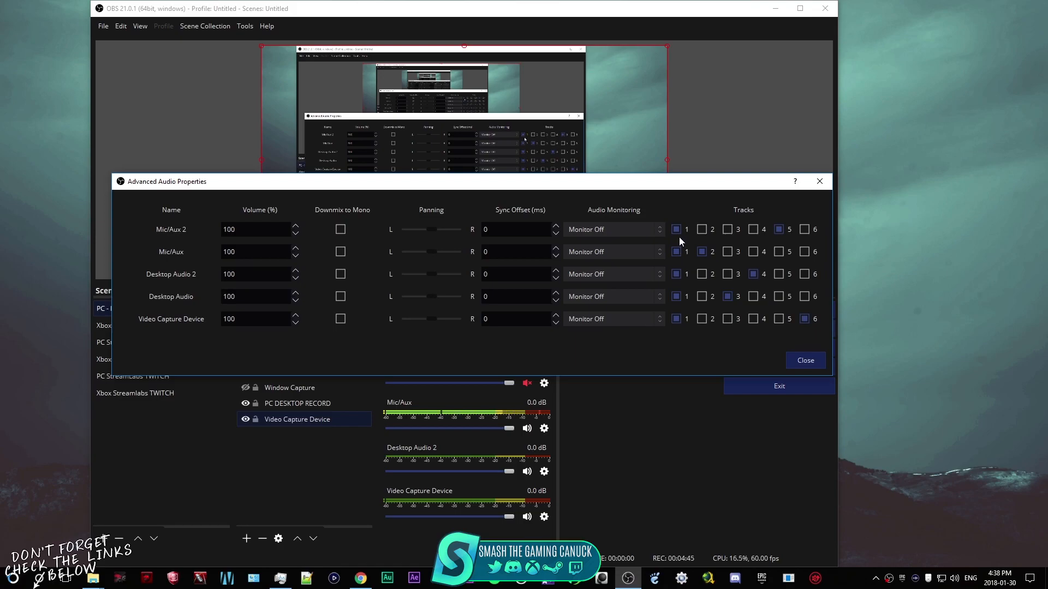
{"action": "left_click", "coordinate": [703, 251]}
{"action": "left_click", "coordinate": [810, 362]}
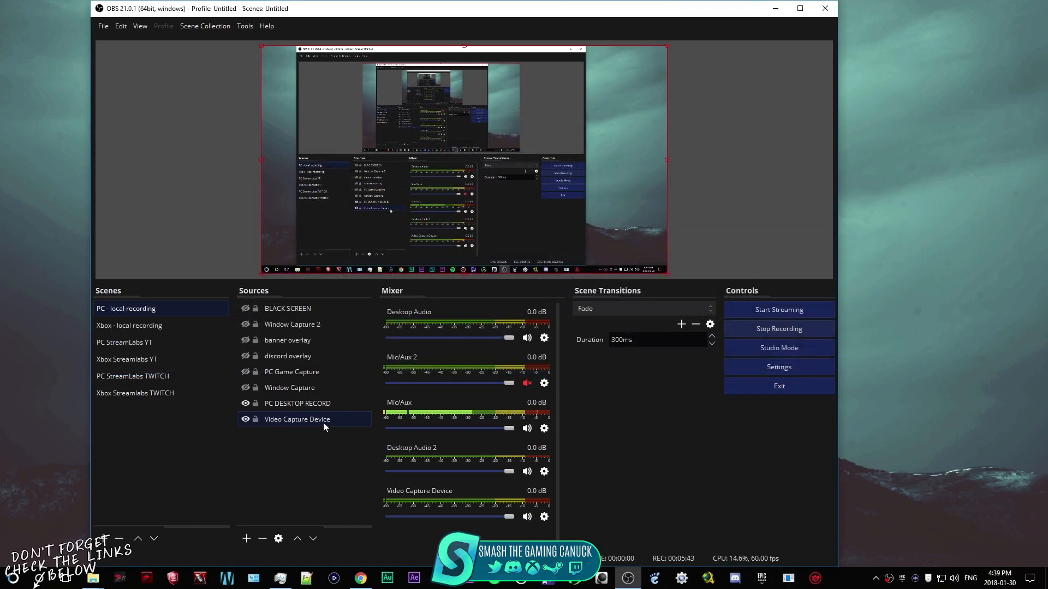
{"action": "right_click", "coordinate": [273, 458]}
{"action": "mouse_move", "coordinate": [294, 467]}
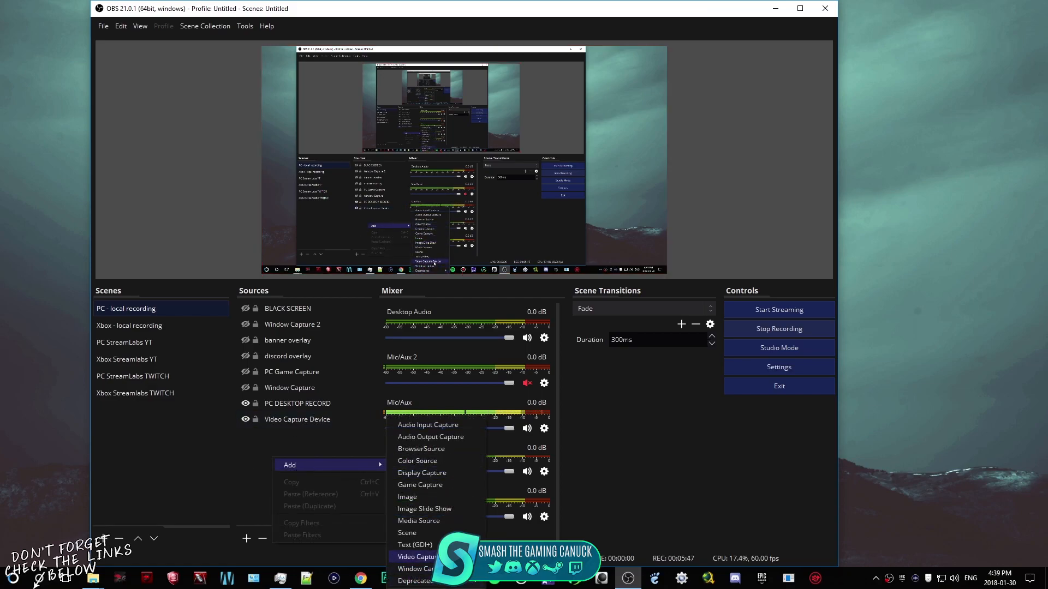
{"action": "left_click", "coordinate": [425, 557]}
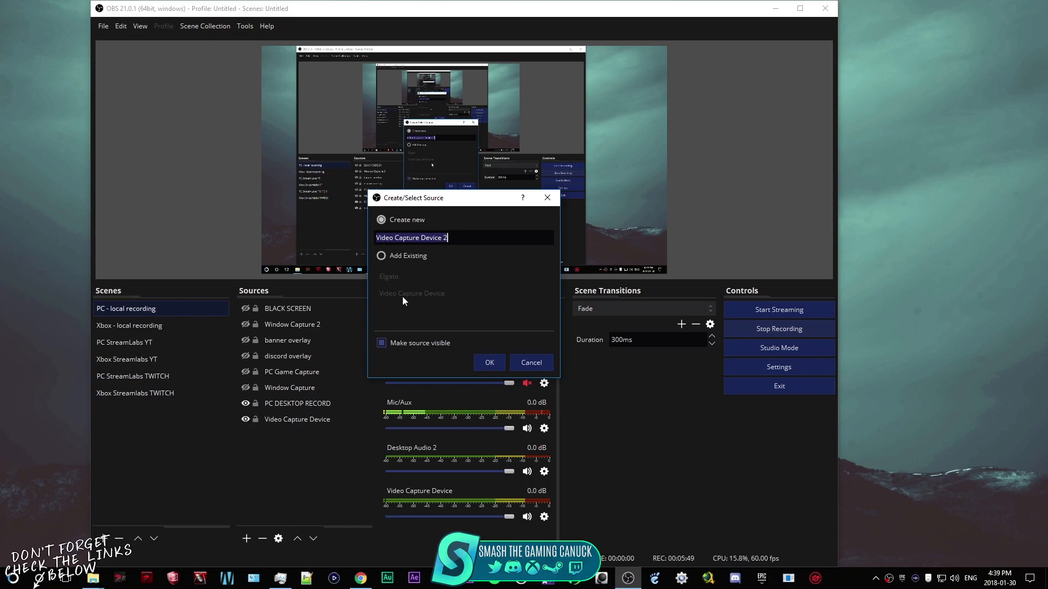
{"action": "left_click", "coordinate": [537, 363]}
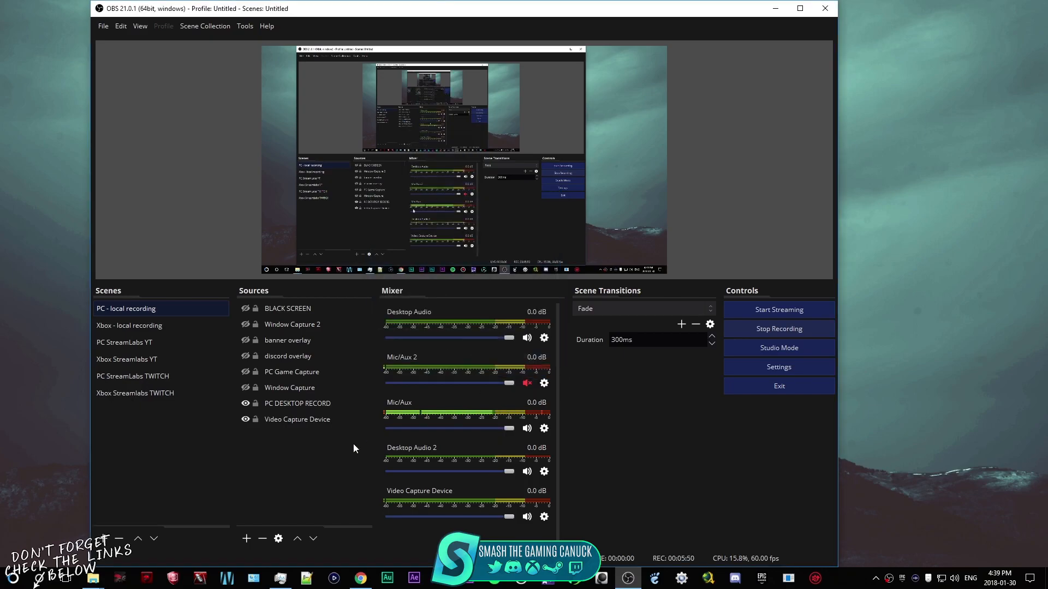
Step: Check the Video Capture Device's available devices and its Elgato video configuration, keeping Elgato Game Capture HD selected
{"action": "double_click", "coordinate": [297, 419]}
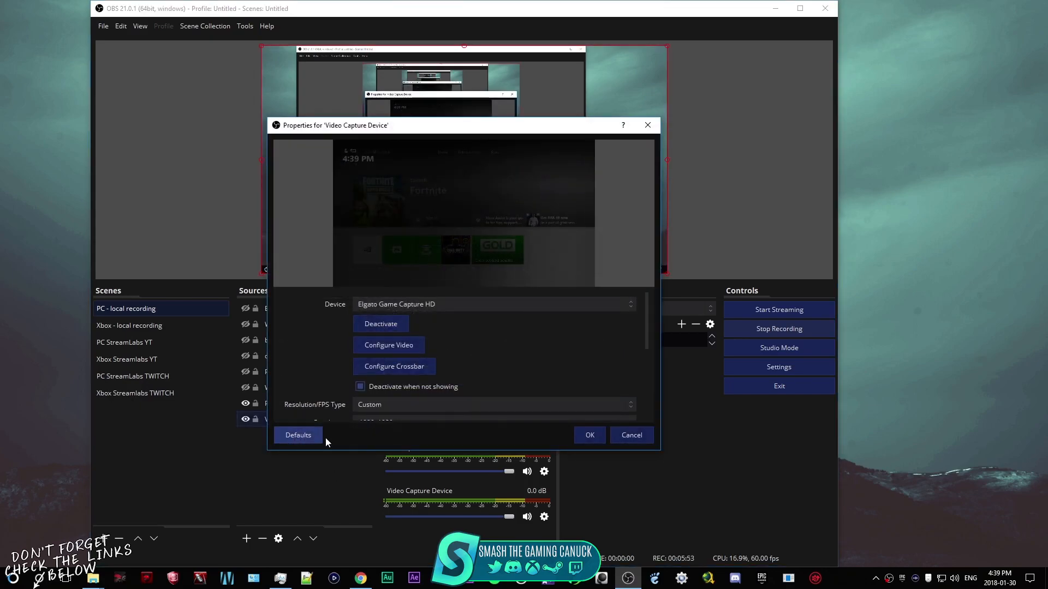
{"action": "left_click", "coordinate": [456, 306]}
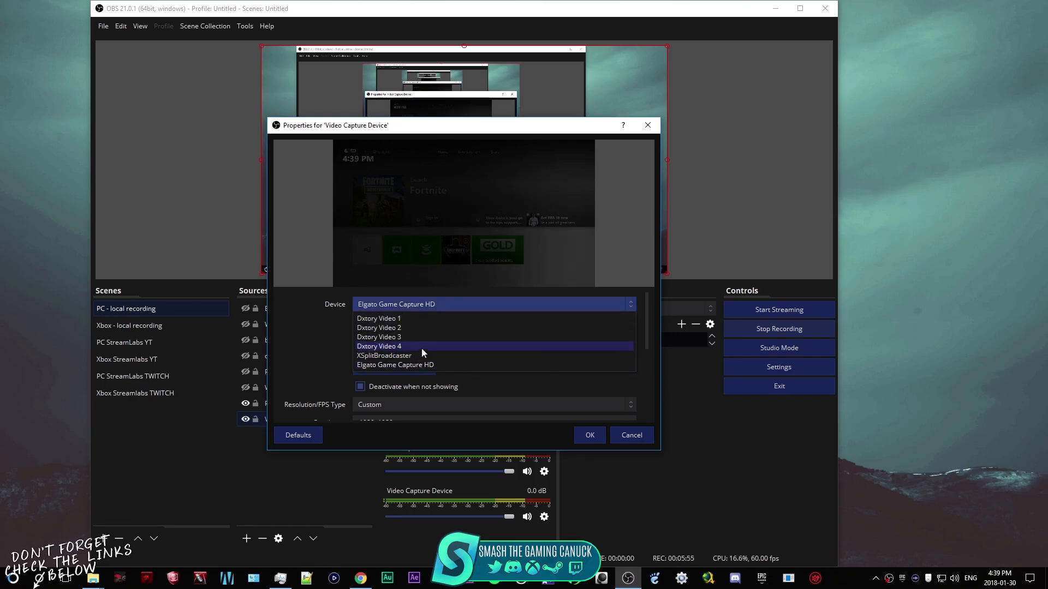
{"action": "left_click", "coordinate": [607, 388]}
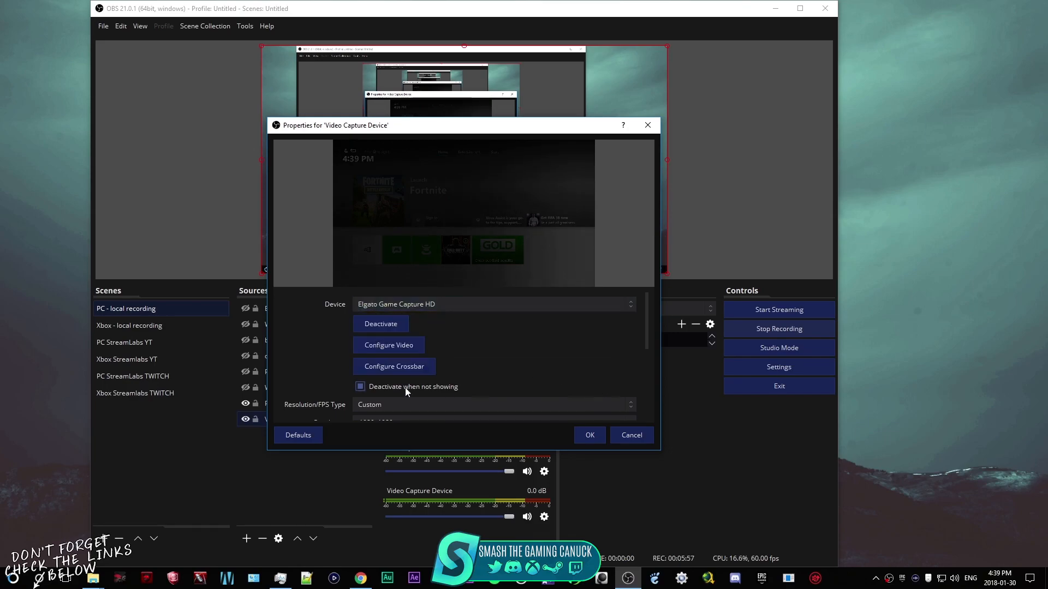
{"action": "left_click", "coordinate": [413, 349]}
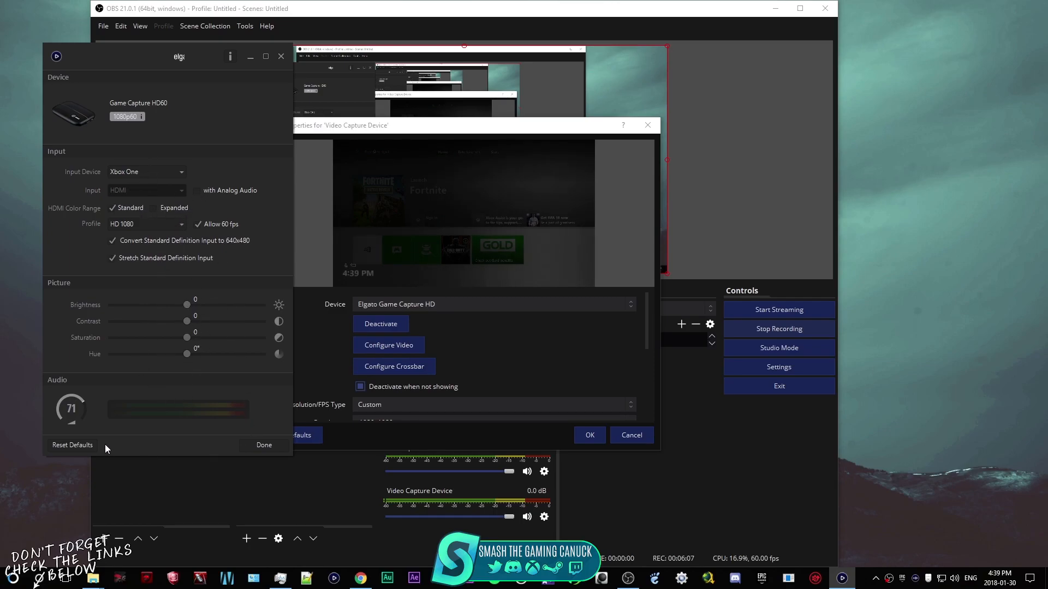
{"action": "left_click", "coordinate": [280, 56]}
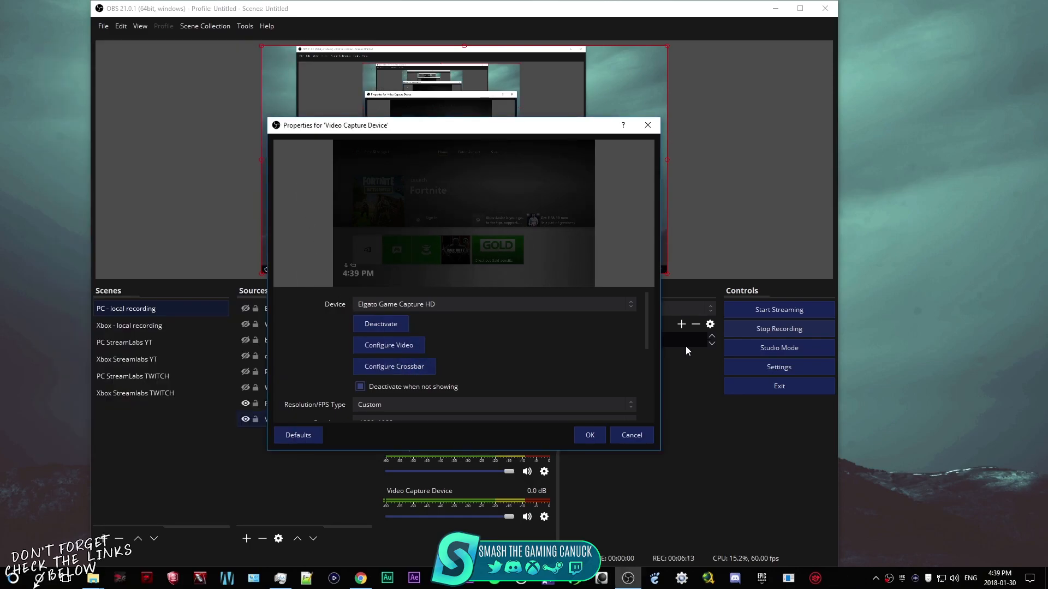
Step: Review the Video Capture Device's resolution, FPS, color and audio output mode settings and close its properties without saving
{"action": "left_click_drag", "start_coordinate": [644, 333], "coordinate": [646, 371]}
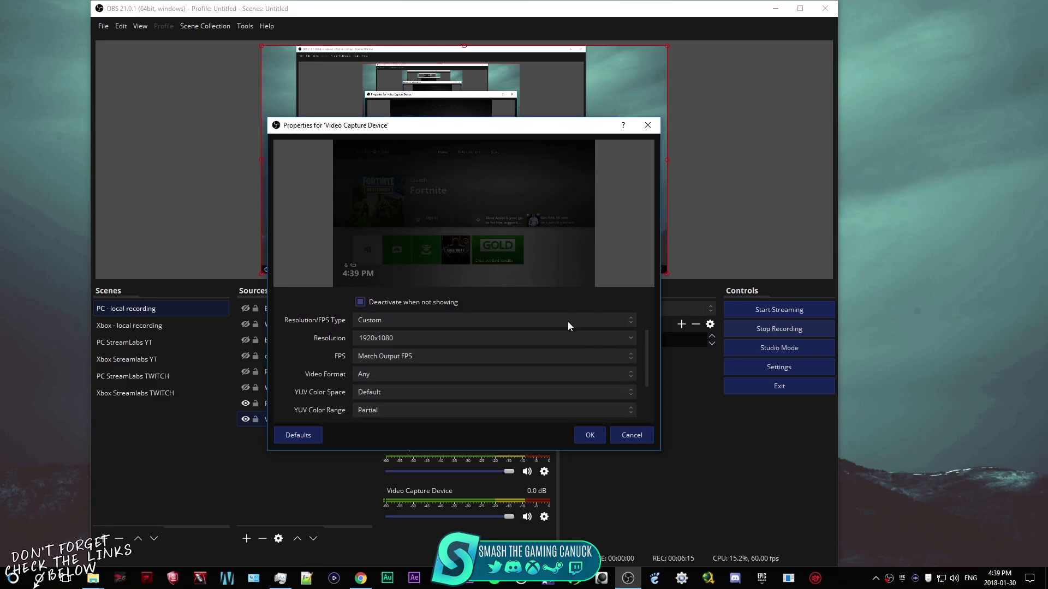
{"action": "left_click_drag", "start_coordinate": [648, 371], "coordinate": [649, 410]}
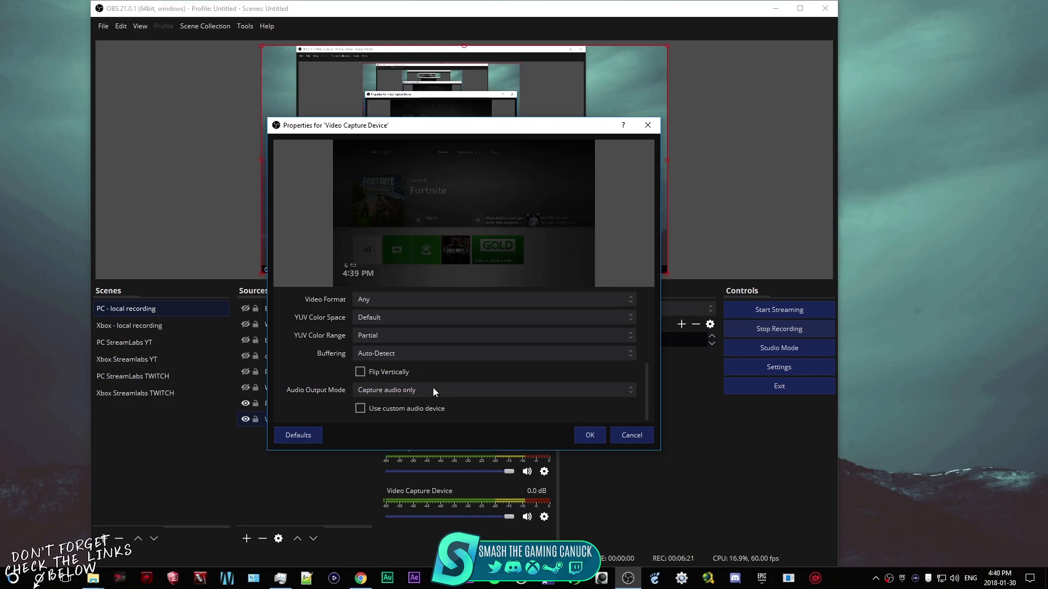
{"action": "left_click", "coordinate": [627, 434]}
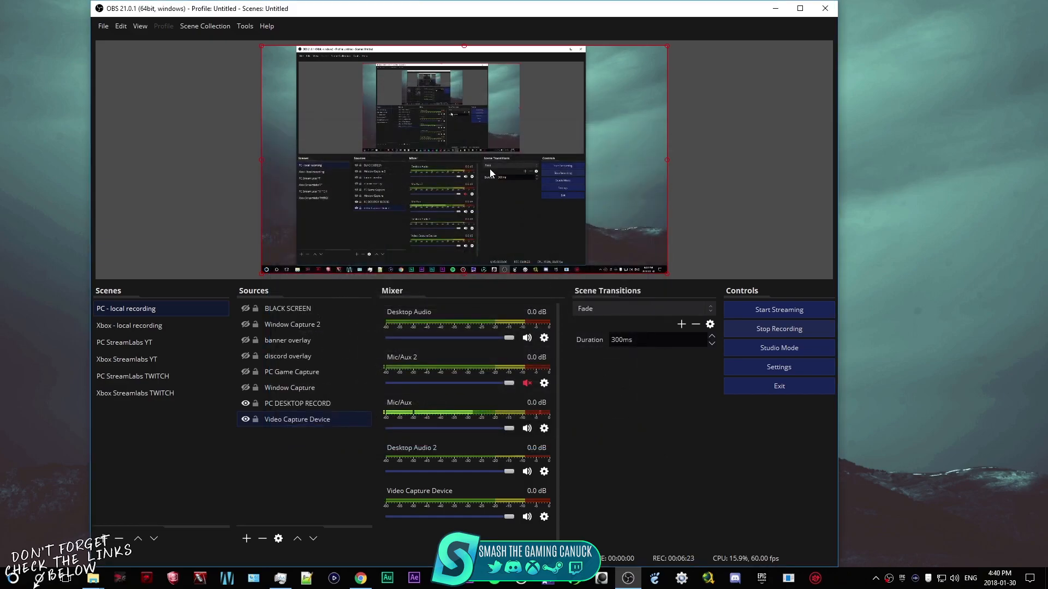